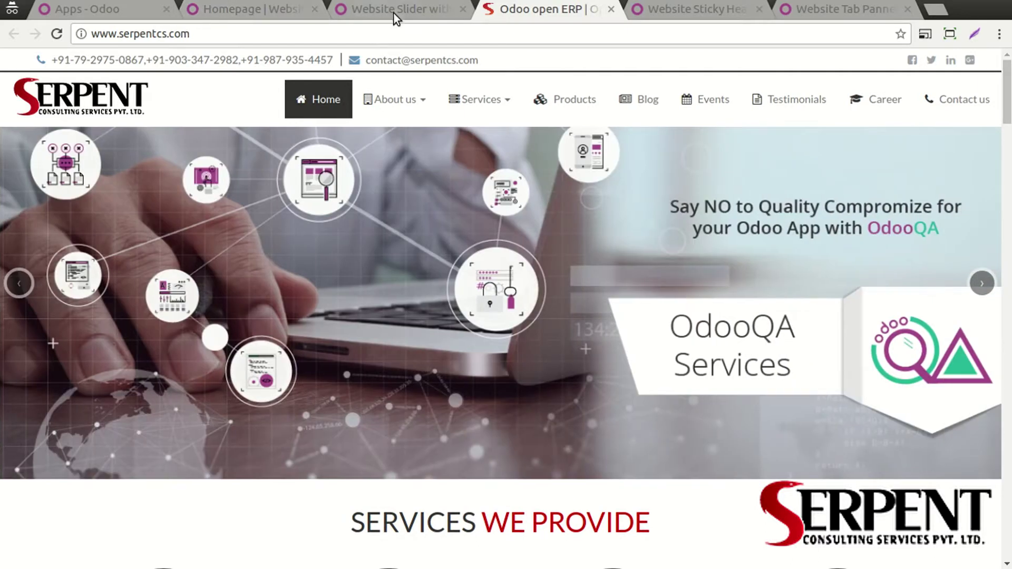
Review the Website Slider with text Snippet Apps Store listing, then return to the local Apps list
{"action": "left_click", "coordinate": [394, 13]}
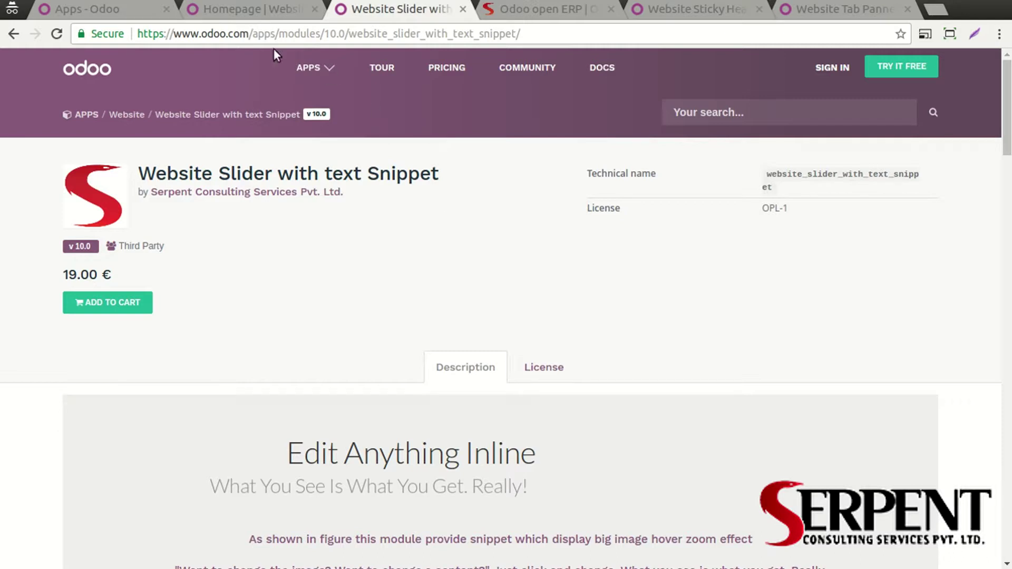
{"action": "left_click_drag", "start_coordinate": [524, 41], "coordinate": [170, 202]}
{"action": "left_click", "coordinate": [170, 203]}
{"action": "left_click_drag", "start_coordinate": [142, 172], "coordinate": [440, 172]}
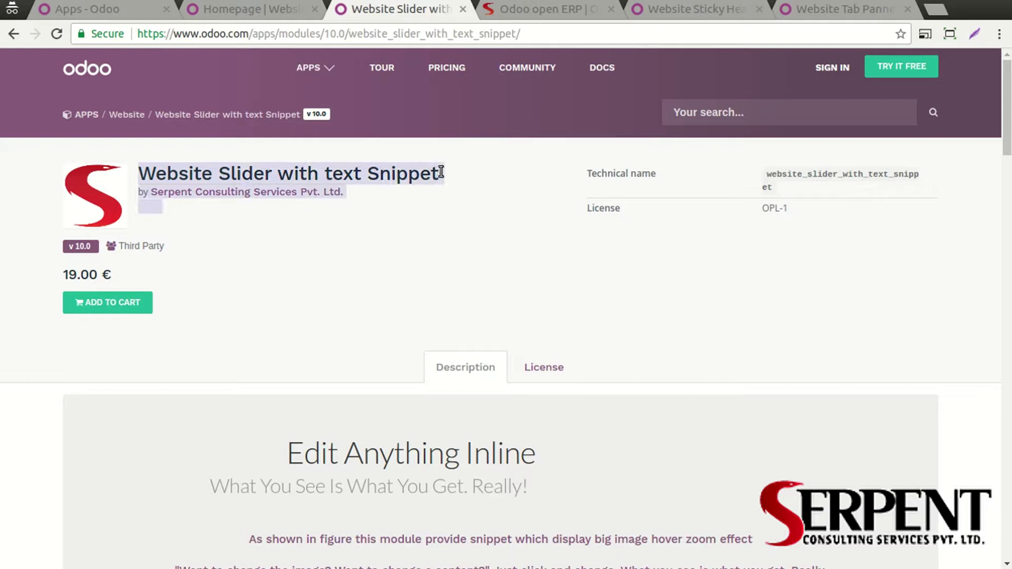
{"action": "left_click", "coordinate": [351, 226]}
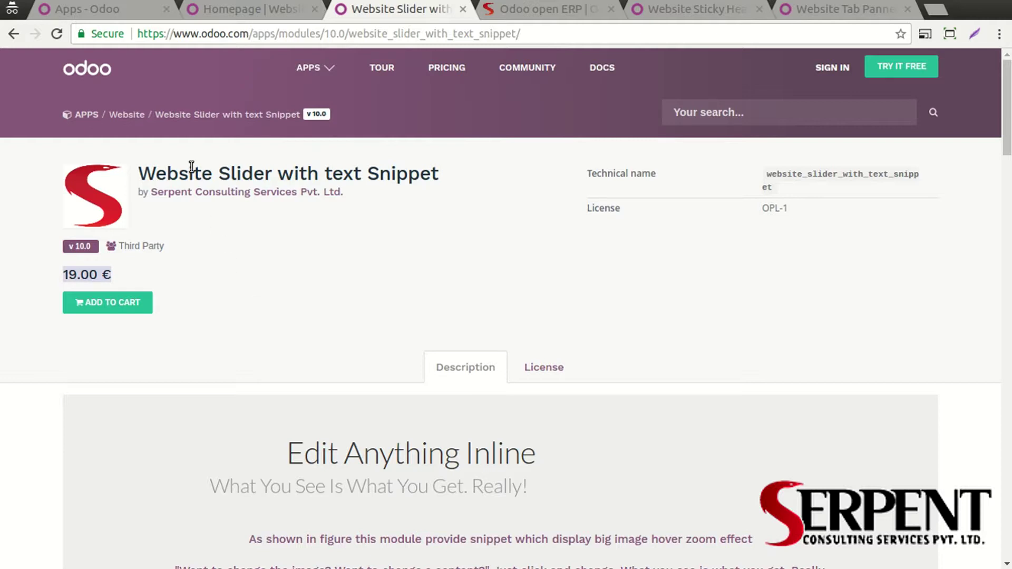
{"action": "left_click", "coordinate": [117, 14]}
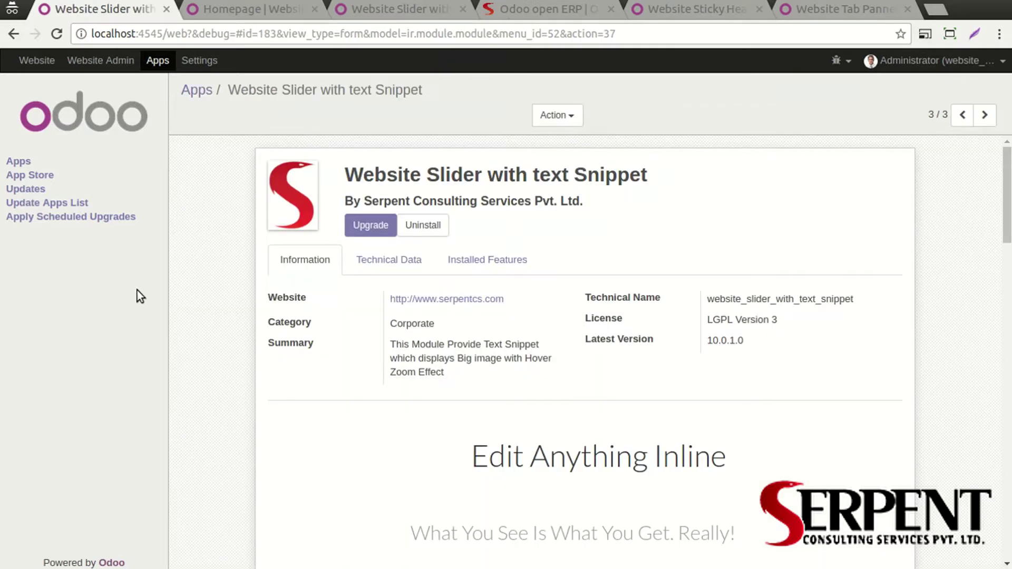
Show the Website Slider with text Snippet module's Technical Data and scroll through it
{"action": "scroll", "coordinate": [451, 275], "scroll_direction": "down", "scroll_amount": 10}
{"action": "scroll", "coordinate": [449, 271], "scroll_direction": "up", "scroll_amount": 10}
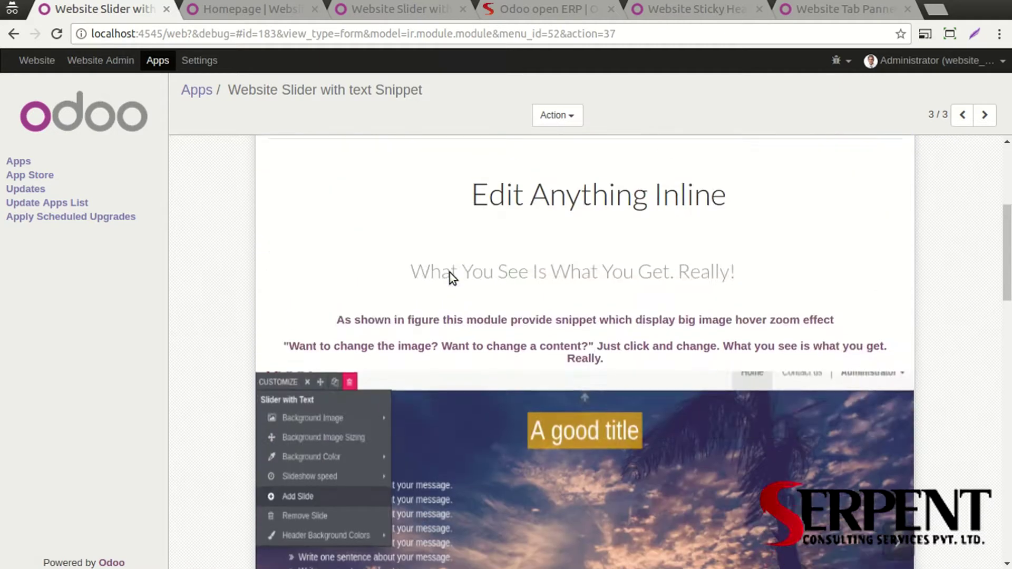
{"action": "left_click", "coordinate": [387, 266]}
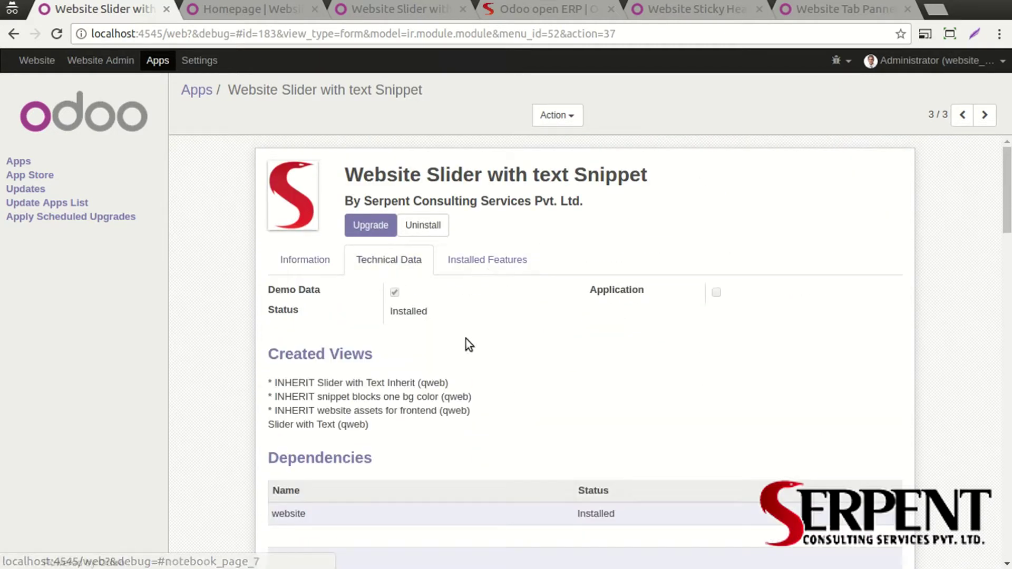
{"action": "scroll", "coordinate": [464, 340], "scroll_direction": "down", "scroll_amount": 4}
{"action": "scroll", "coordinate": [472, 334], "scroll_direction": "up", "scroll_amount": 4}
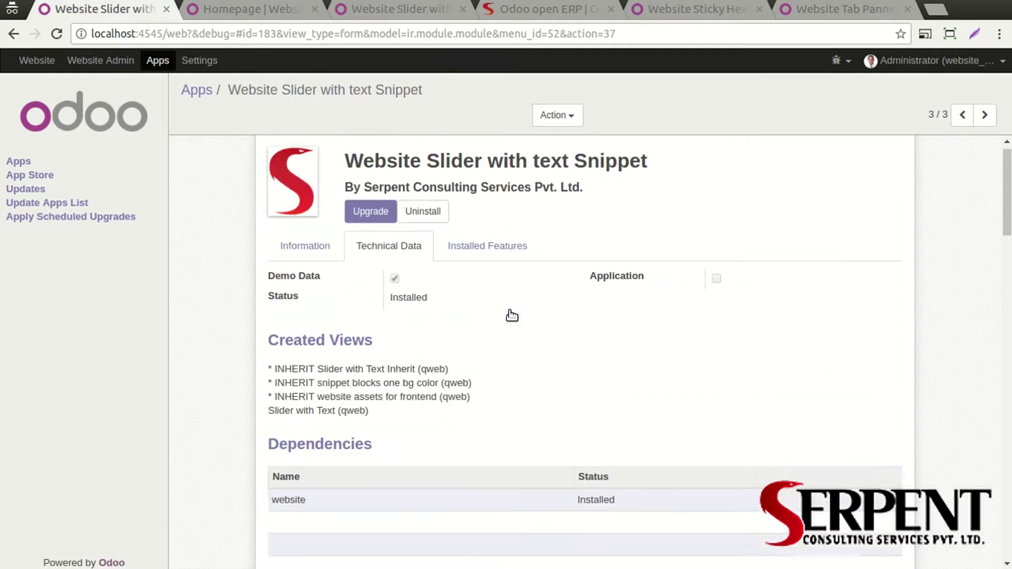
{"action": "scroll", "coordinate": [512, 315], "scroll_direction": "up", "scroll_amount": 1}
{"action": "scroll", "coordinate": [510, 311], "scroll_direction": "down", "scroll_amount": 4}
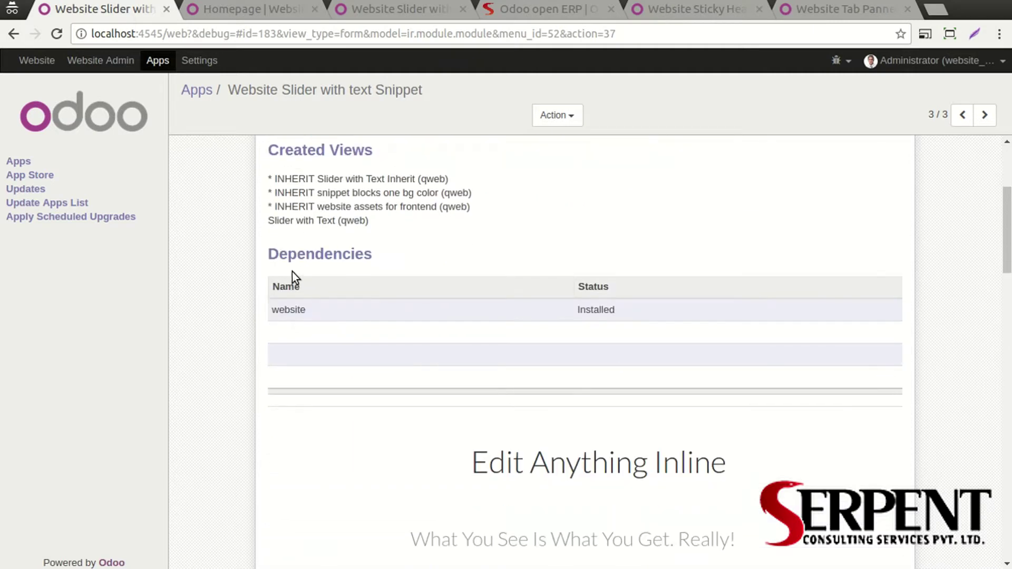
Review the module's installed status, four created views and website dependency
{"action": "left_click_drag", "start_coordinate": [269, 253], "coordinate": [438, 259]}
{"action": "scroll", "coordinate": [485, 232], "scroll_direction": "up", "scroll_amount": 4}
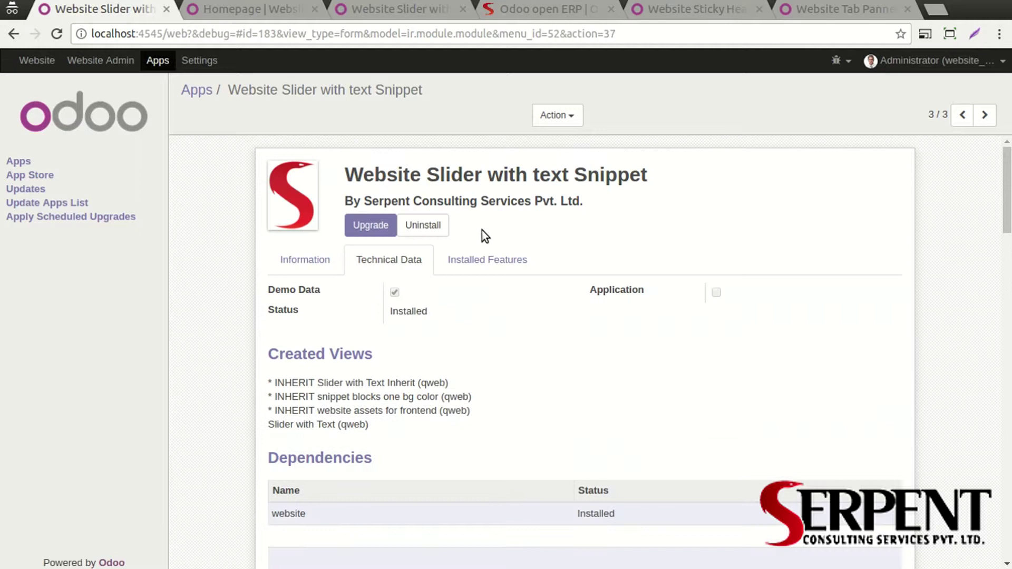
{"action": "left_click_drag", "start_coordinate": [344, 175], "coordinate": [689, 178]}
{"action": "left_click", "coordinate": [616, 223]}
{"action": "scroll", "coordinate": [346, 242], "scroll_direction": "down", "scroll_amount": 10}
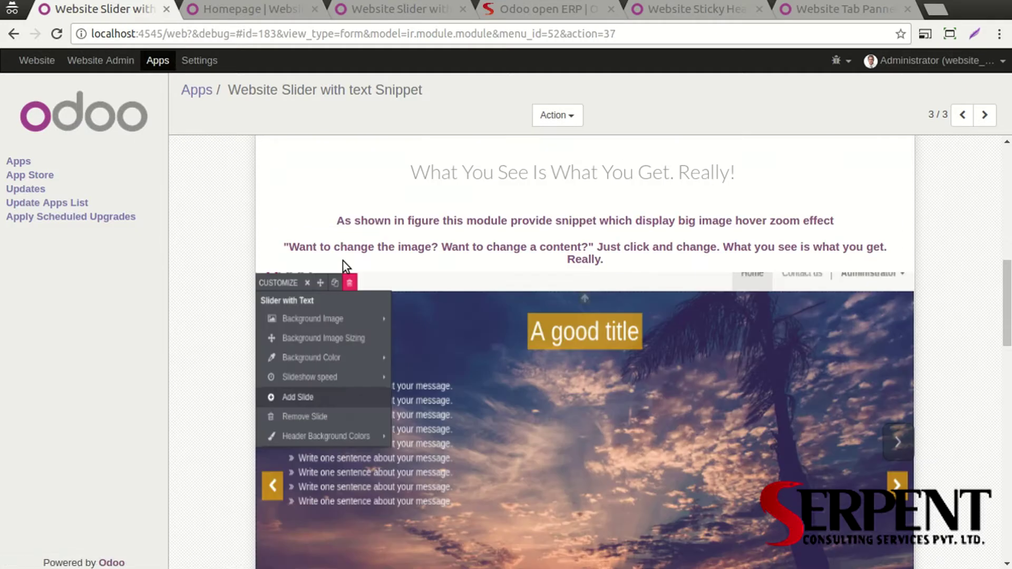
{"action": "scroll", "coordinate": [343, 261], "scroll_direction": "up", "scroll_amount": 1}
{"action": "scroll", "coordinate": [343, 261], "scroll_direction": "down", "scroll_amount": 5}
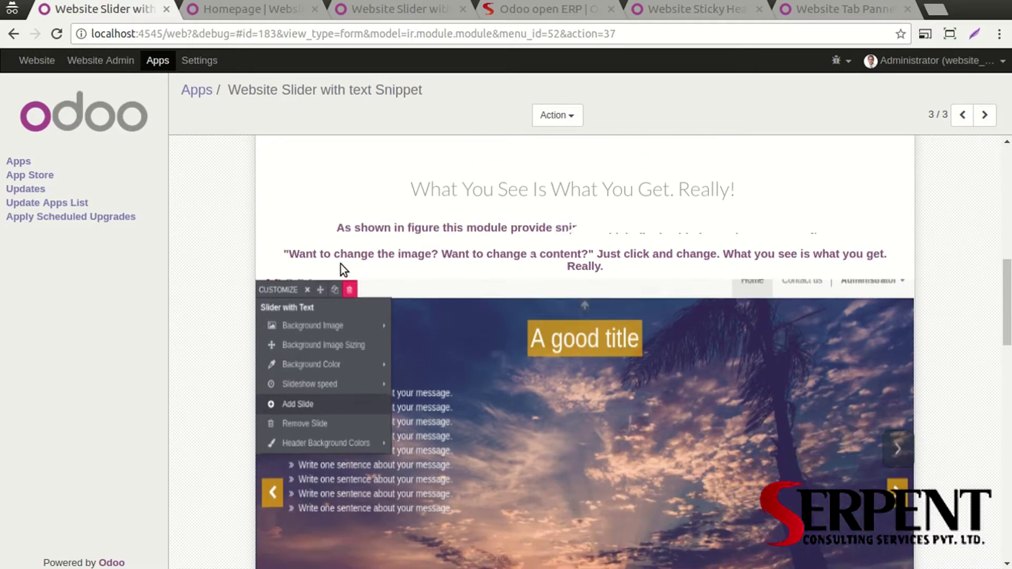
{"action": "scroll", "coordinate": [340, 266], "scroll_direction": "down", "scroll_amount": 6}
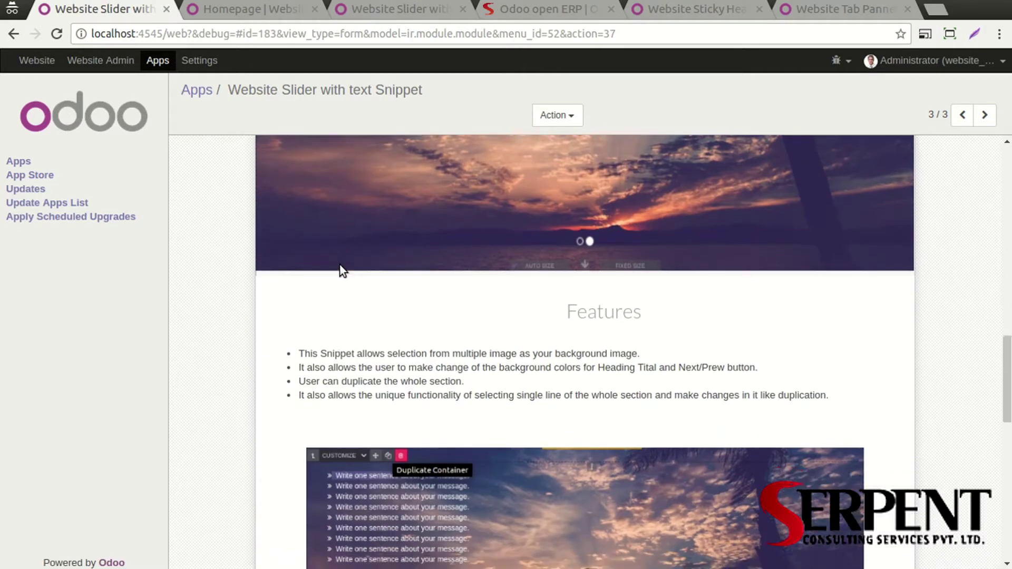
{"action": "scroll", "coordinate": [340, 265], "scroll_direction": "down", "scroll_amount": 7}
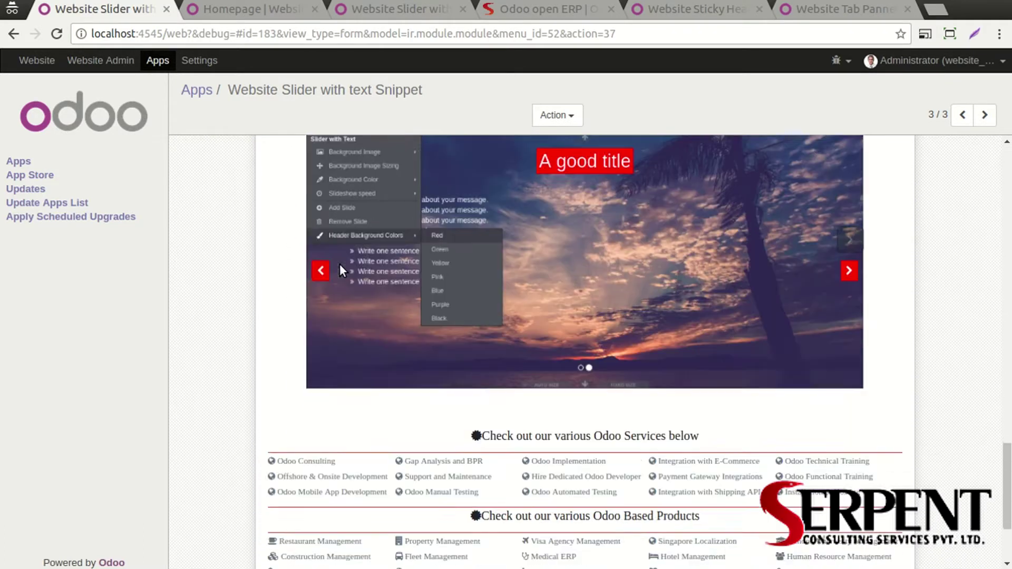
{"action": "scroll", "coordinate": [340, 264], "scroll_direction": "up", "scroll_amount": 10}
{"action": "scroll", "coordinate": [344, 265], "scroll_direction": "up", "scroll_amount": 12}
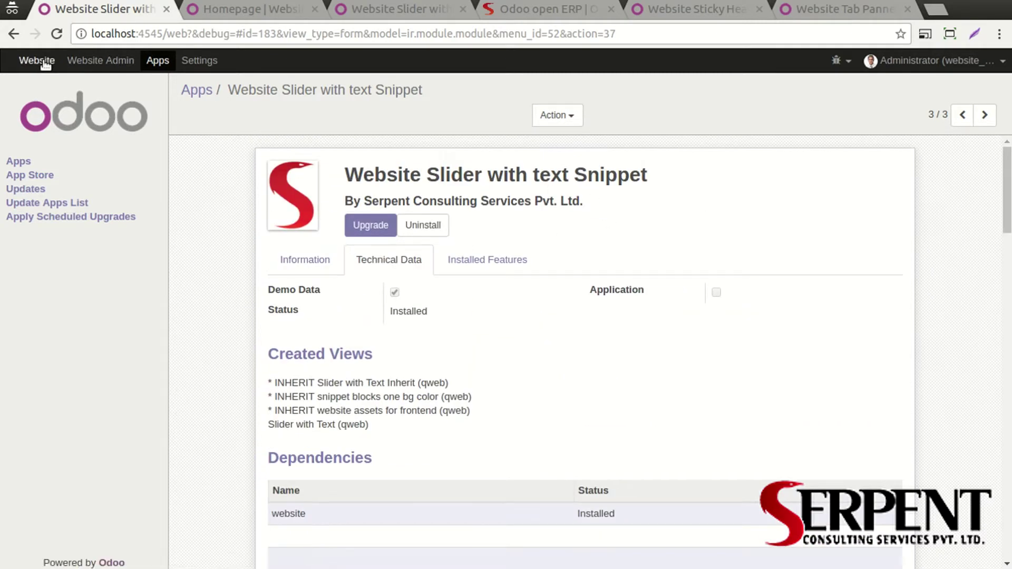
Switch to the 'Homepage | Website' tab showing the default welcome message
{"action": "left_click", "coordinate": [232, 11]}
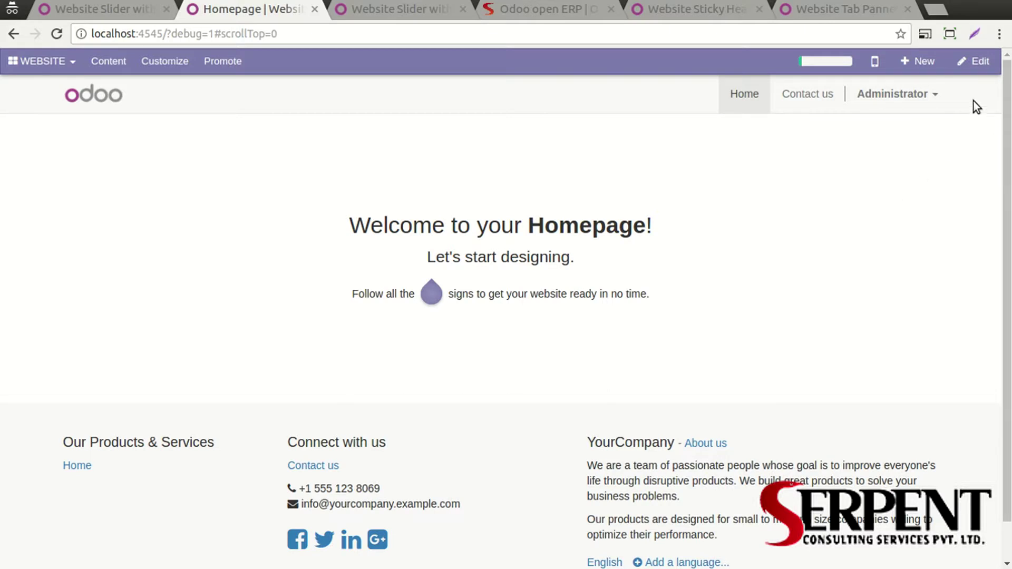
Enter edit mode and drop the Slider with Text snippet onto the homepage
{"action": "left_click", "coordinate": [979, 69]}
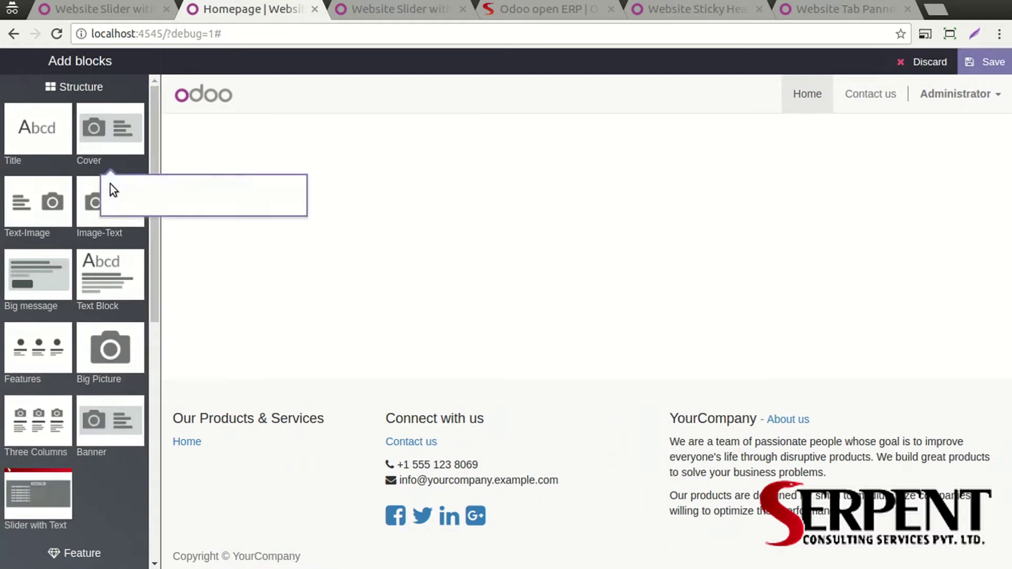
{"action": "scroll", "coordinate": [76, 306], "scroll_direction": "down", "scroll_amount": 3}
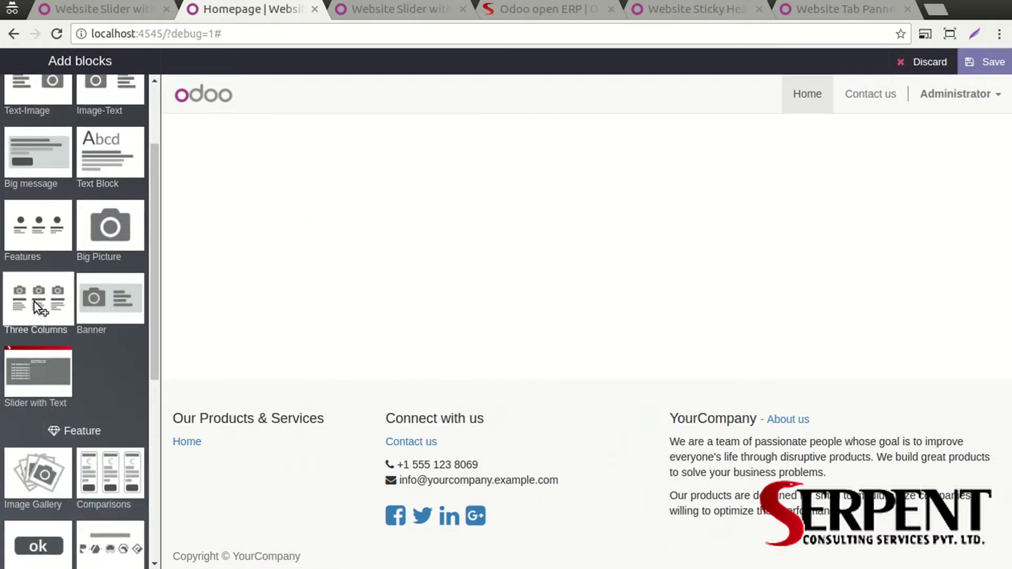
{"action": "scroll", "coordinate": [40, 304], "scroll_direction": "down", "scroll_amount": 6}
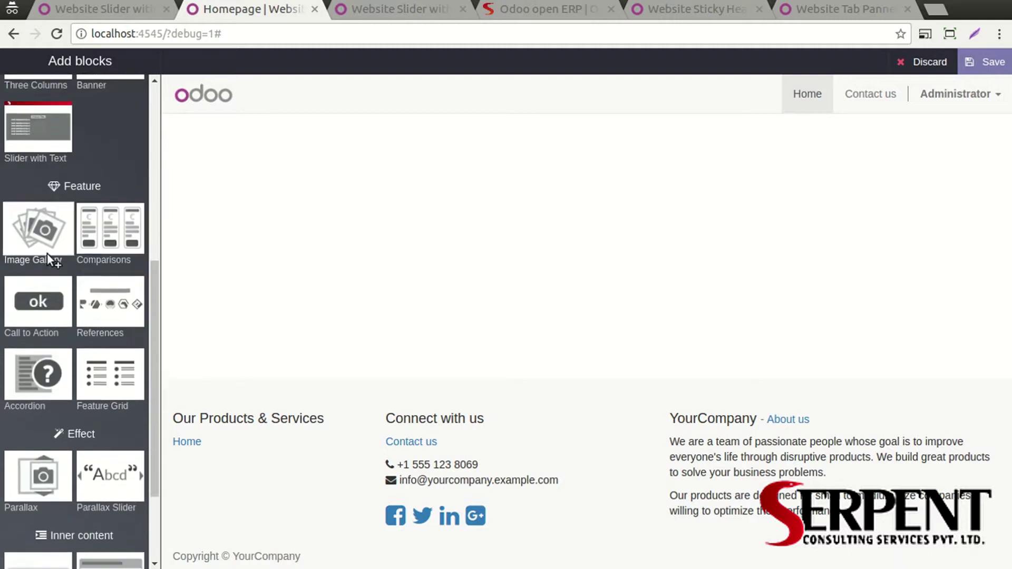
{"action": "scroll", "coordinate": [47, 253], "scroll_direction": "down", "scroll_amount": 3}
{"action": "scroll", "coordinate": [48, 274], "scroll_direction": "up", "scroll_amount": 8}
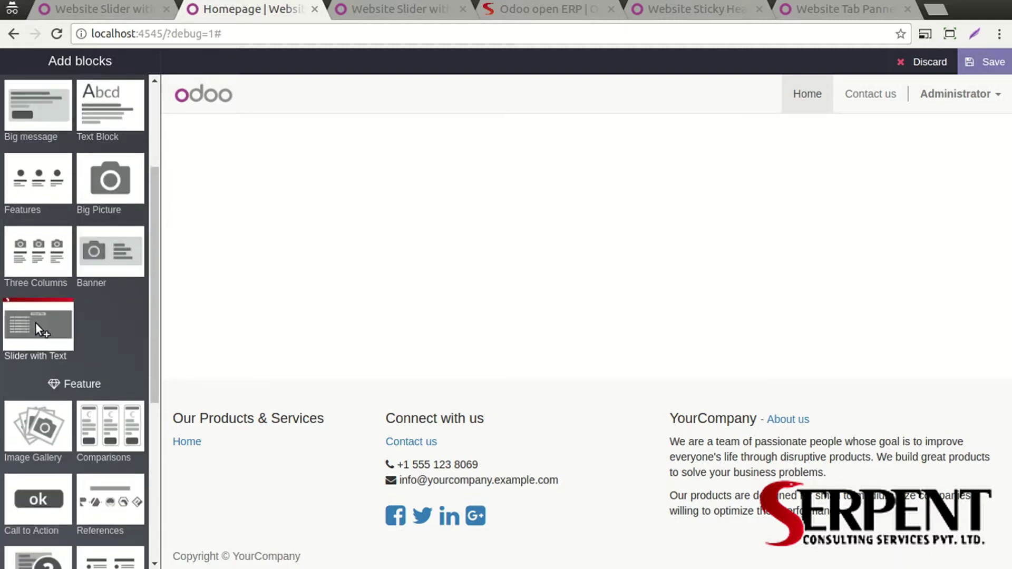
{"action": "left_click_drag", "start_coordinate": [36, 323], "coordinate": [278, 192]}
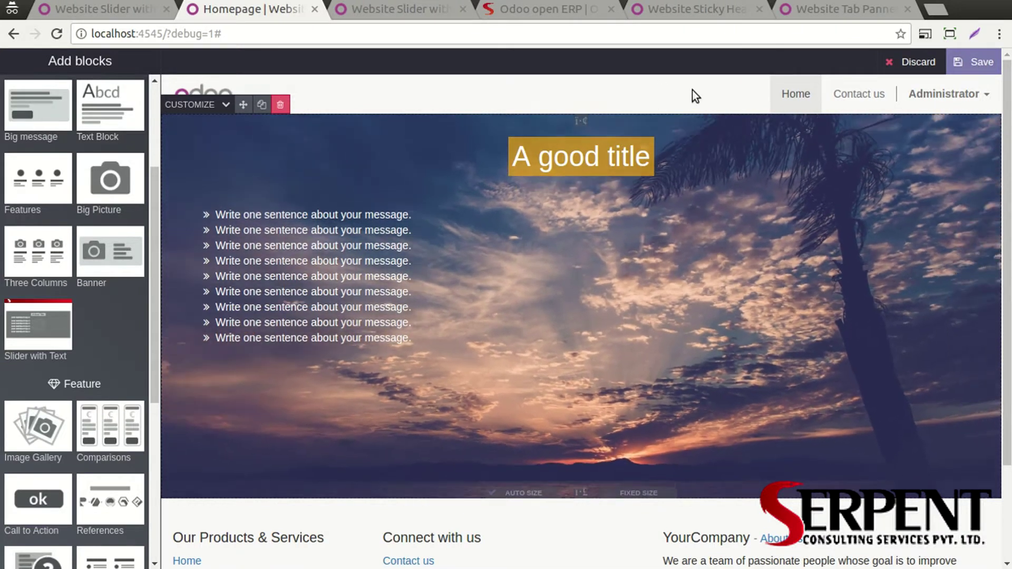
Save the homepage with the 'A good title' slider block in place
{"action": "left_click", "coordinate": [683, 151]}
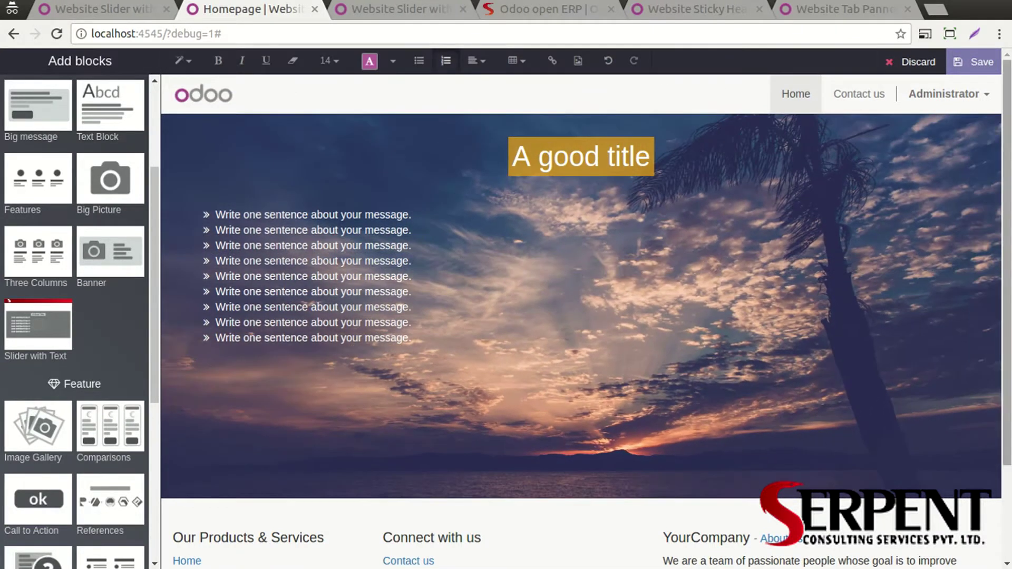
{"action": "left_click", "coordinate": [982, 63]}
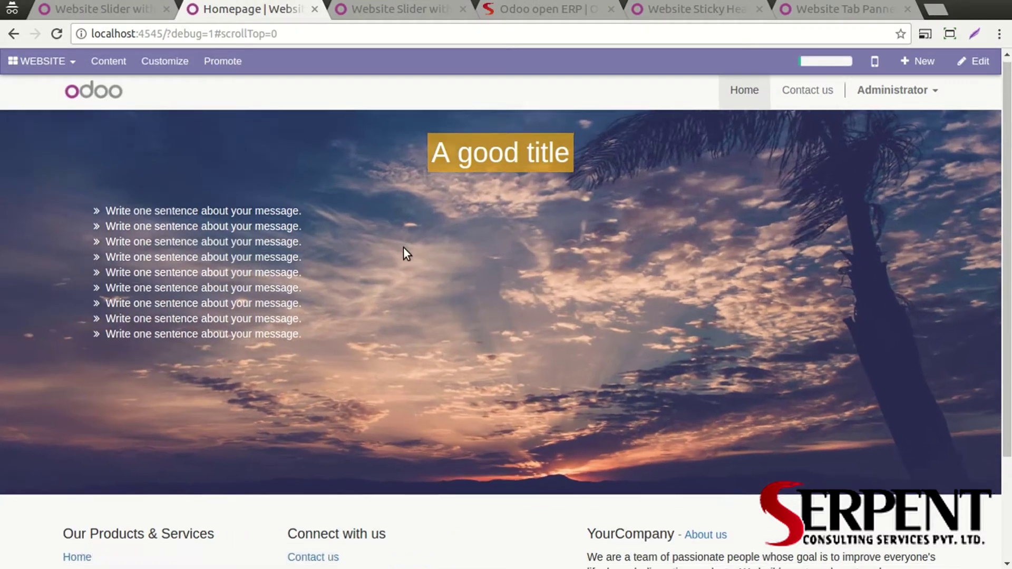
{"action": "scroll", "coordinate": [403, 248], "scroll_direction": "down", "scroll_amount": 3}
{"action": "scroll", "coordinate": [594, 516], "scroll_direction": "up", "scroll_amount": 3}
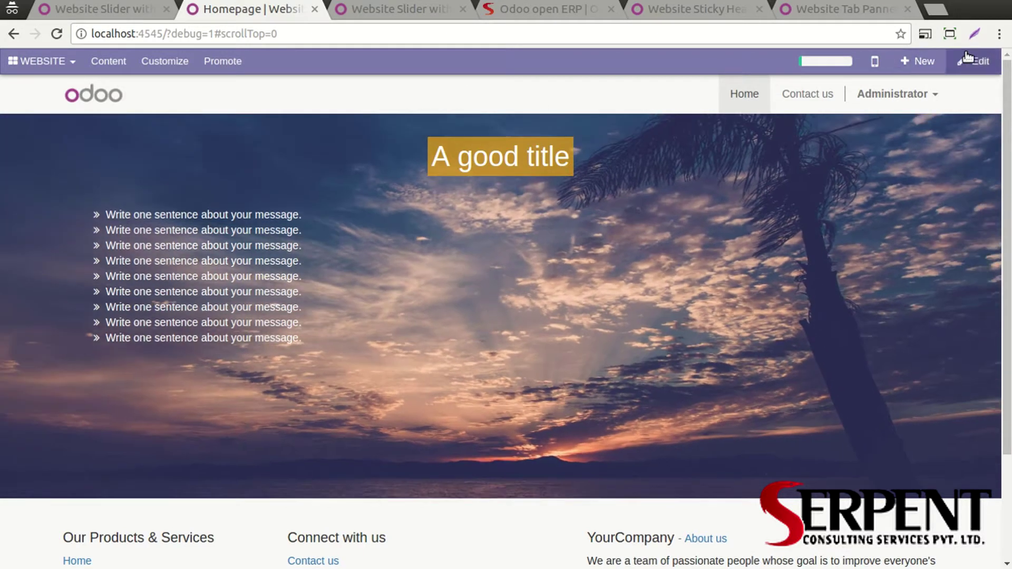
Re-enter edit mode and add three more slides to the carousel
{"action": "left_click", "coordinate": [973, 61]}
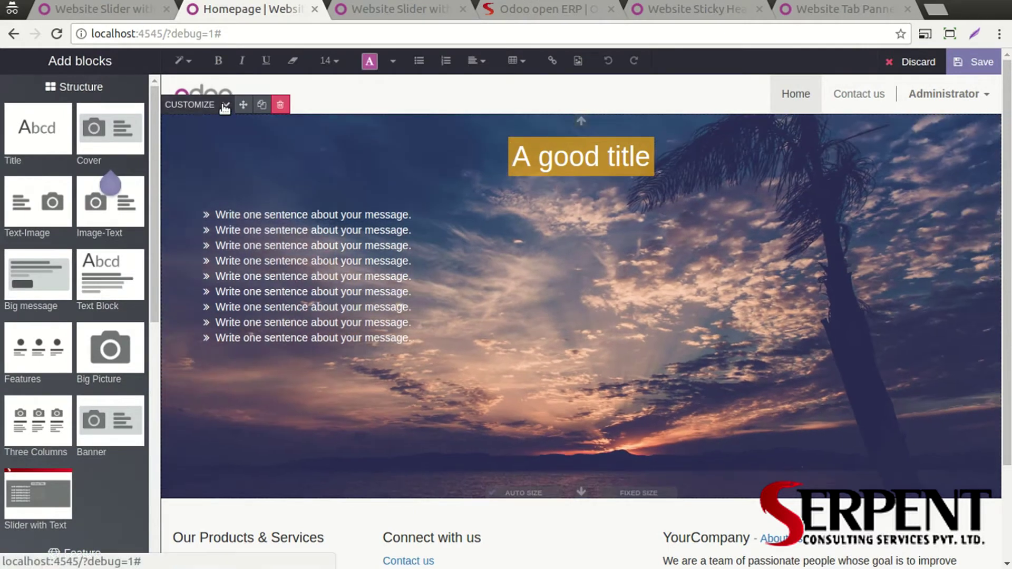
{"action": "left_click", "coordinate": [192, 105]}
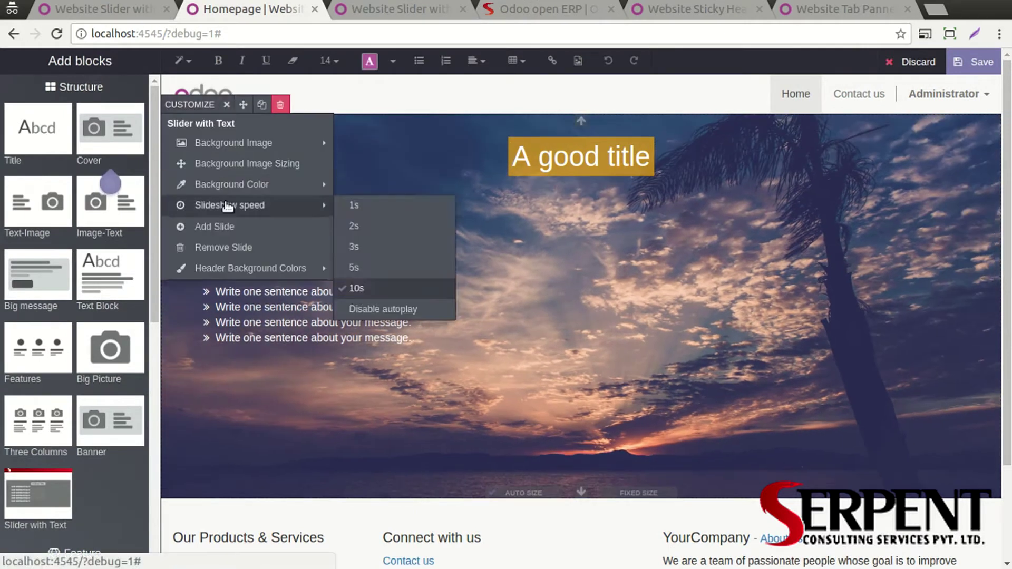
{"action": "left_click", "coordinate": [212, 227]}
{"action": "left_click", "coordinate": [192, 105]}
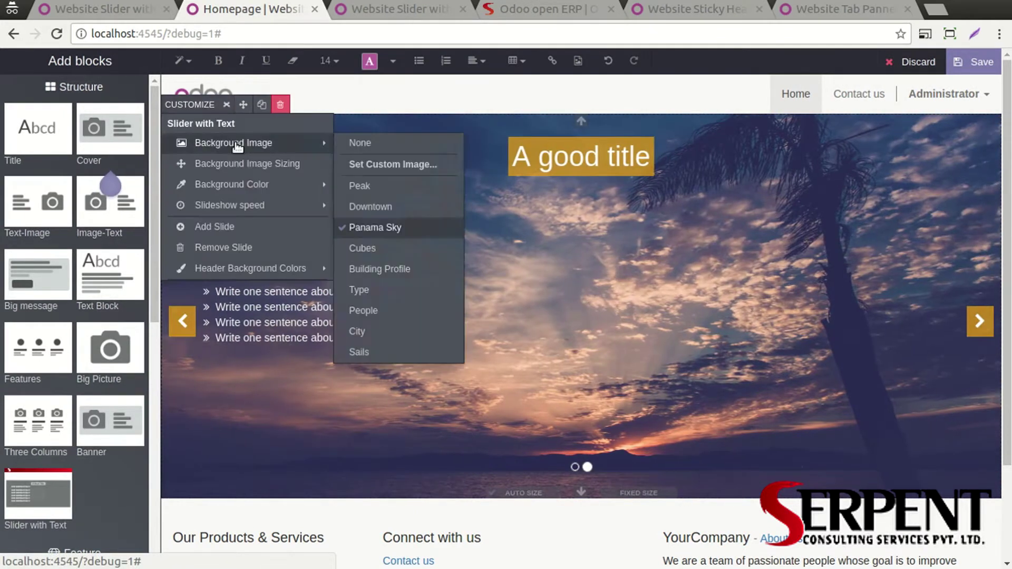
{"action": "left_click", "coordinate": [212, 227]}
{"action": "left_click", "coordinate": [224, 105]}
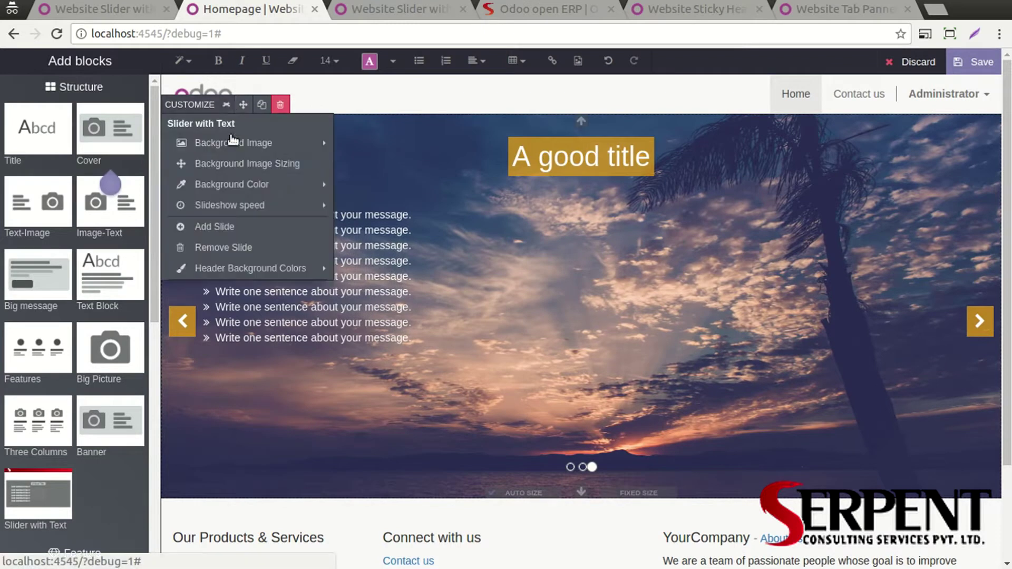
{"action": "left_click", "coordinate": [221, 227]}
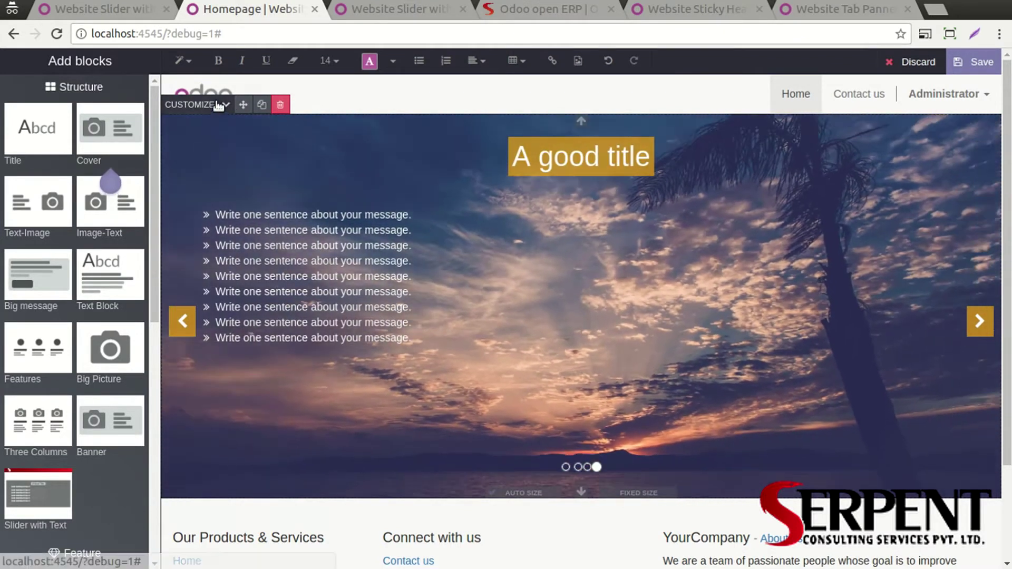
Set slide backgrounds to the Peak and Downtown images
{"action": "left_click", "coordinate": [218, 106]}
{"action": "mouse_move", "coordinate": [226, 142]}
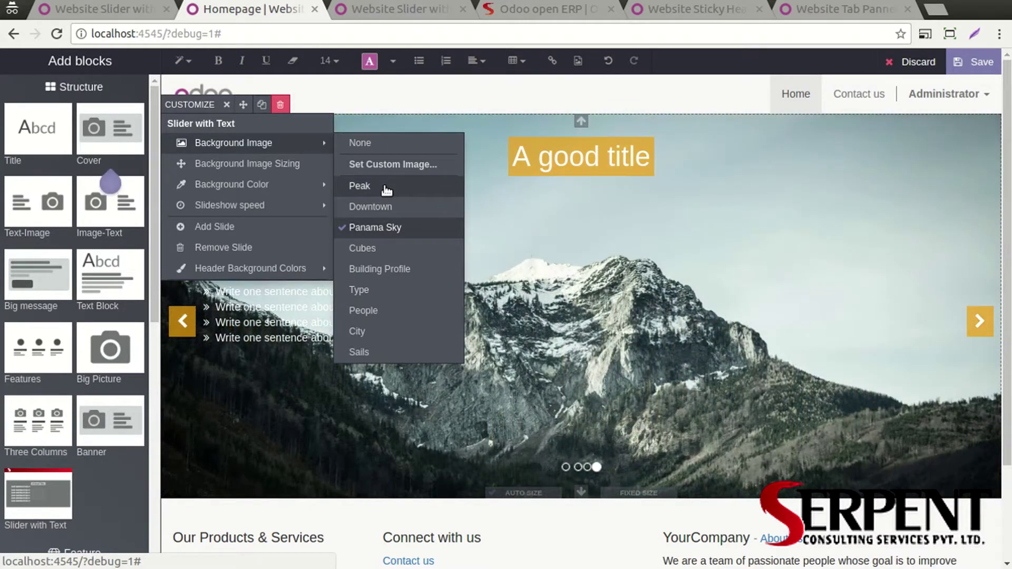
{"action": "left_click", "coordinate": [385, 187]}
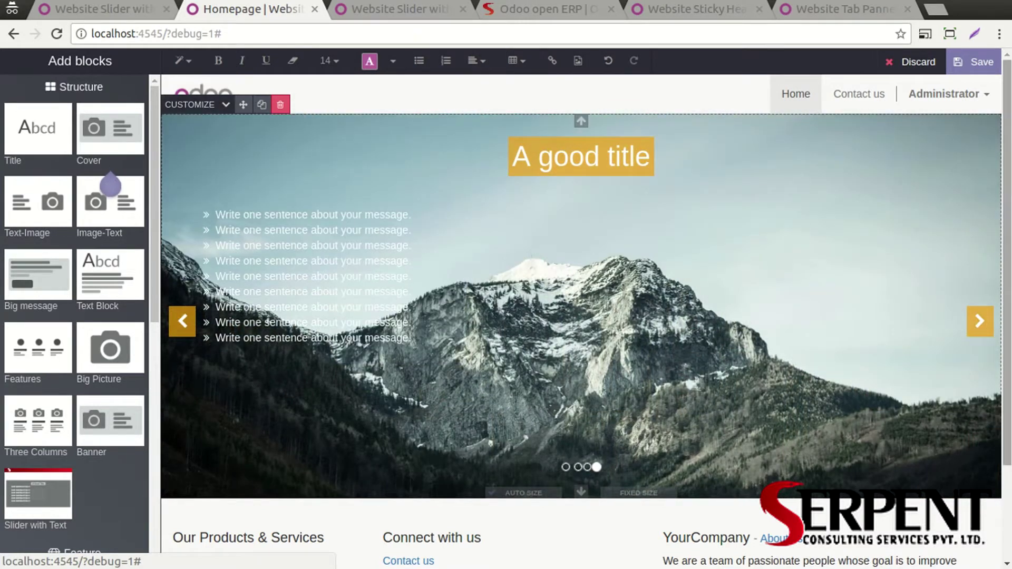
{"action": "left_click", "coordinate": [976, 322]}
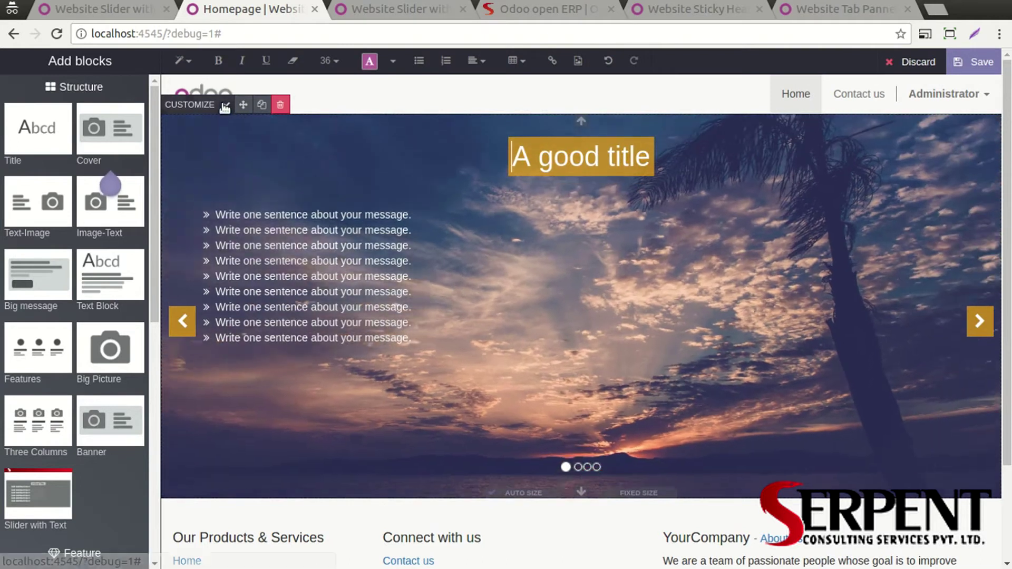
{"action": "left_click", "coordinate": [218, 105]}
{"action": "mouse_move", "coordinate": [331, 148]}
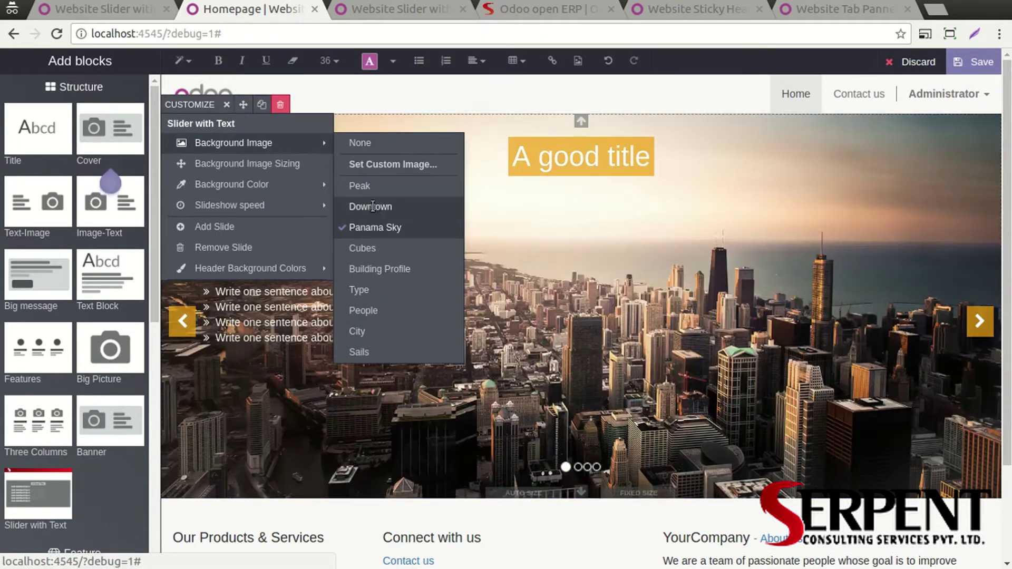
{"action": "left_click", "coordinate": [370, 206]}
{"action": "left_click", "coordinate": [978, 325]}
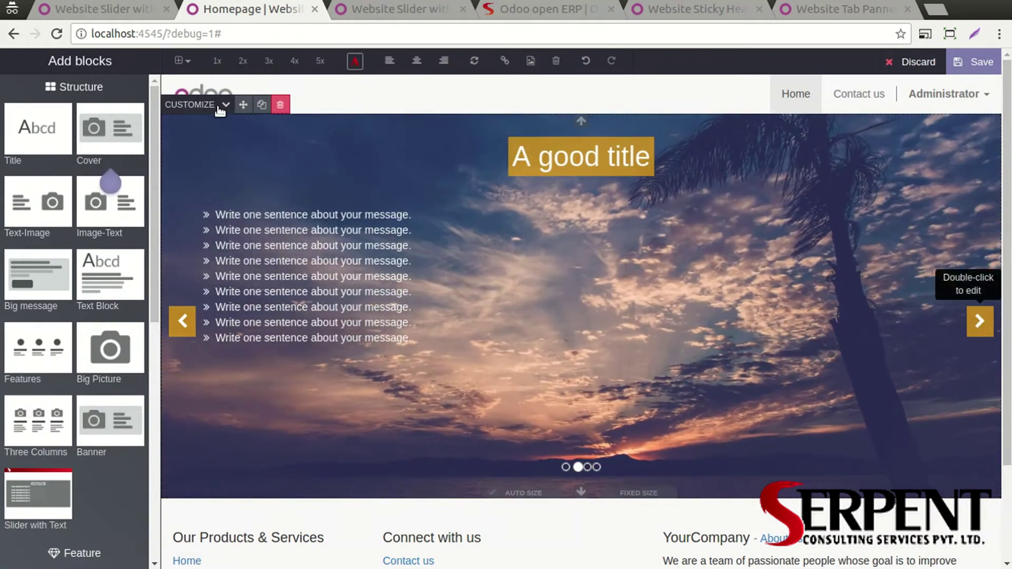
Give the next slide the Type letterpress background image
{"action": "left_click", "coordinate": [221, 105]}
{"action": "mouse_move", "coordinate": [309, 194]}
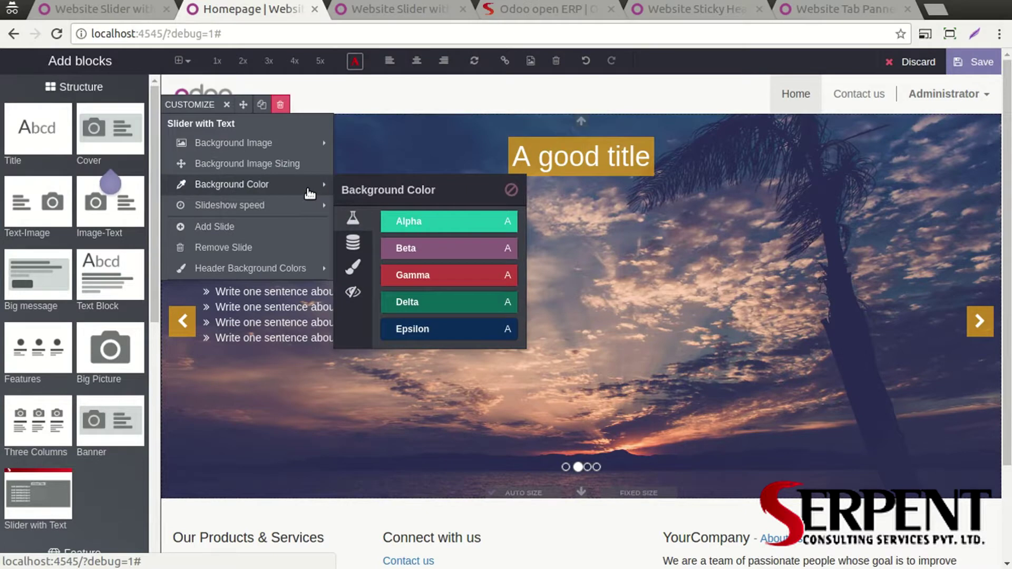
{"action": "mouse_move", "coordinate": [316, 143]}
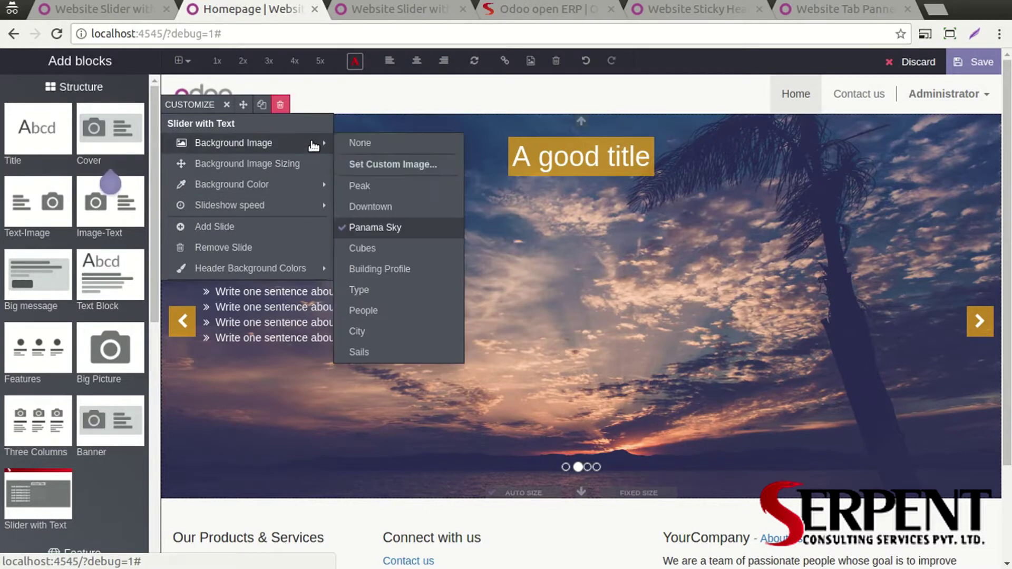
{"action": "left_click", "coordinate": [390, 291]}
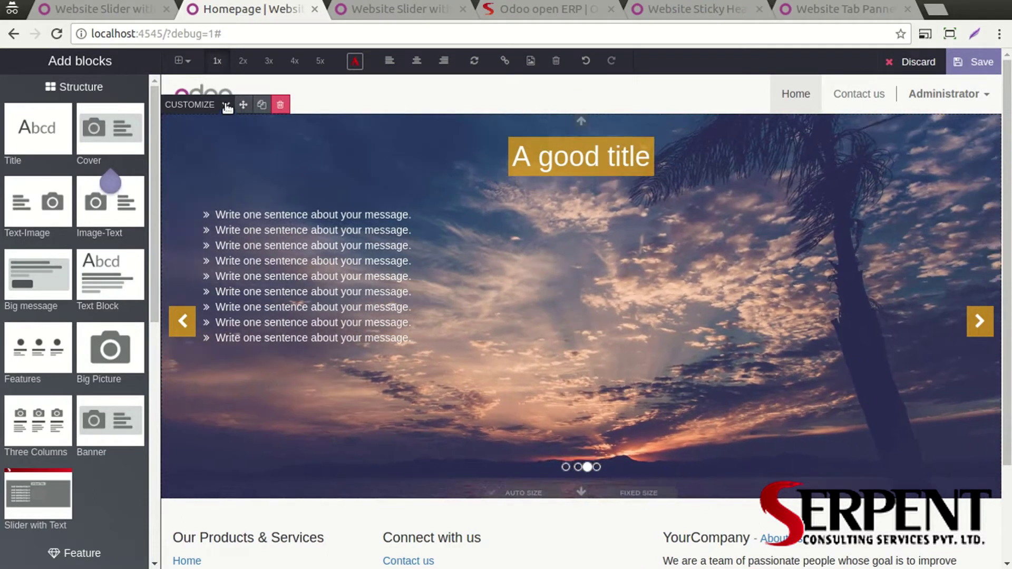
Add a fifth slide to the carousel and review slides via the indicator dots
{"action": "left_click", "coordinate": [195, 105]}
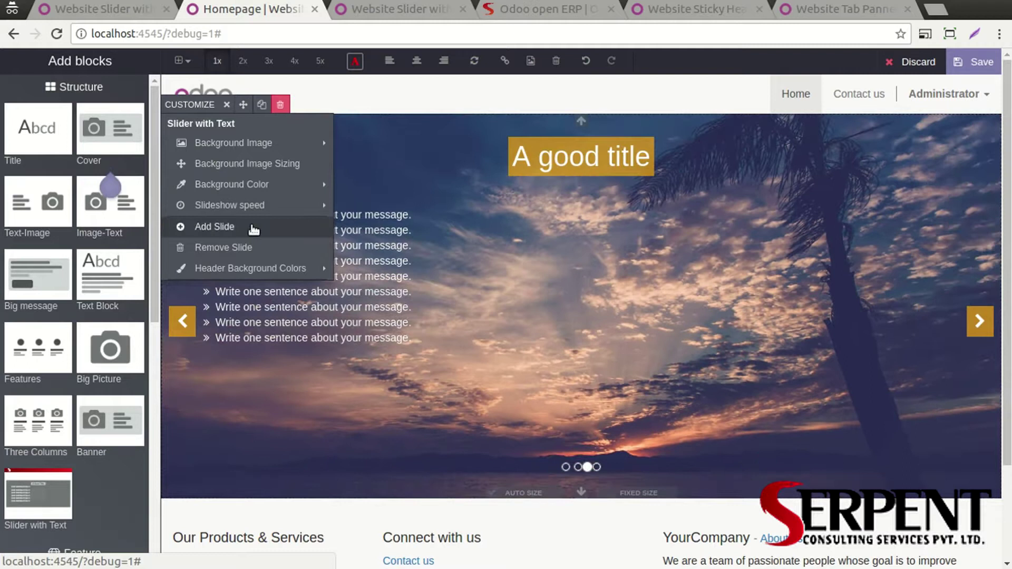
{"action": "left_click", "coordinate": [253, 228]}
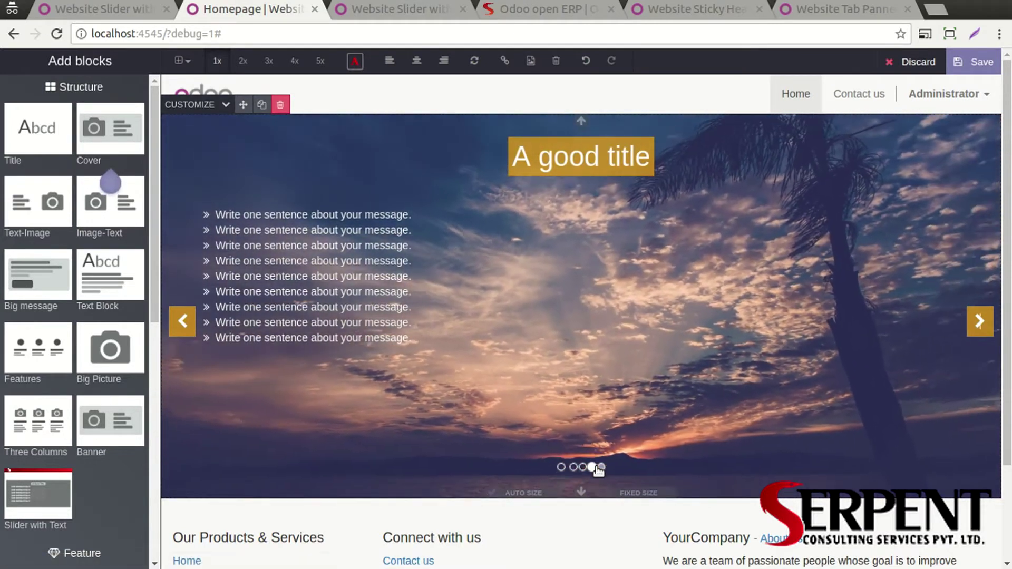
{"action": "left_click", "coordinate": [561, 467]}
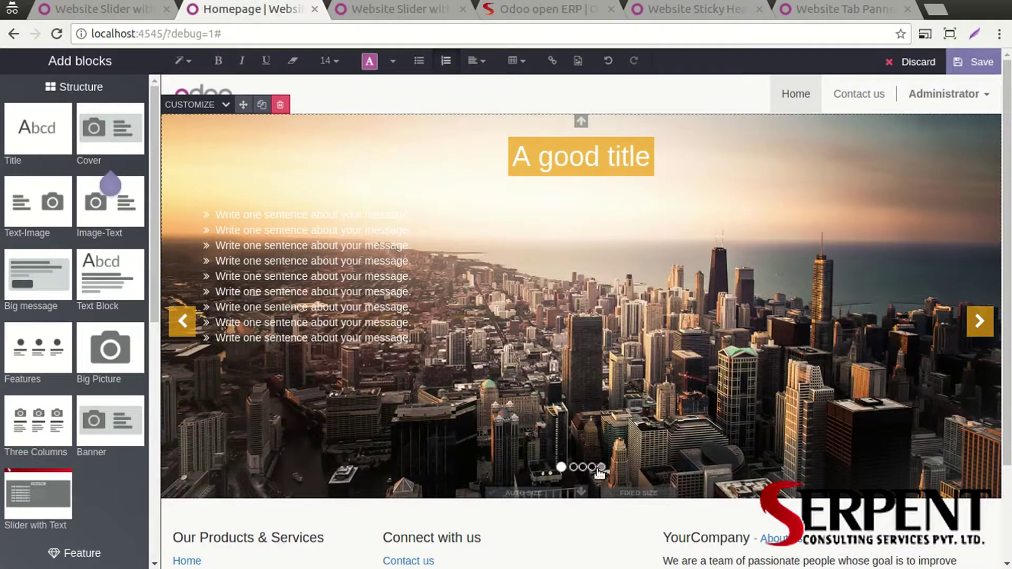
{"action": "left_click", "coordinate": [601, 467]}
{"action": "left_click", "coordinate": [592, 467]}
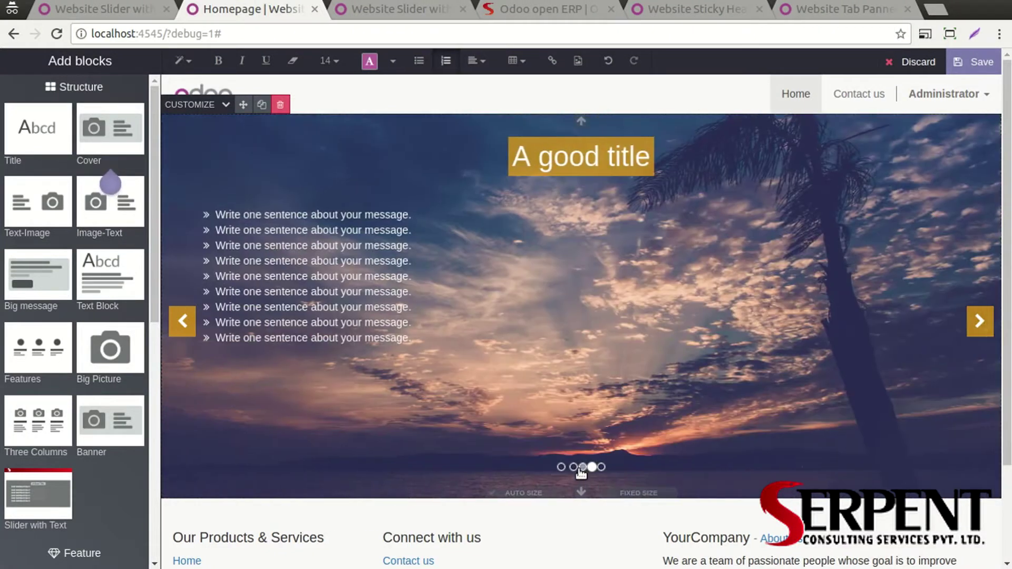
{"action": "left_click", "coordinate": [574, 467]}
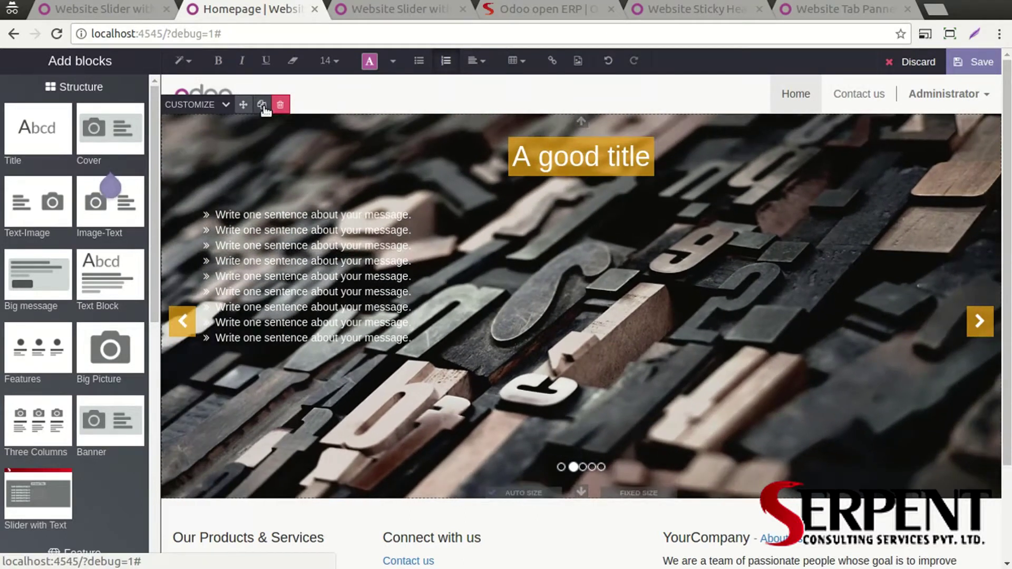
Duplicate the slider block and preview the copy's next slide
{"action": "left_click", "coordinate": [262, 105]}
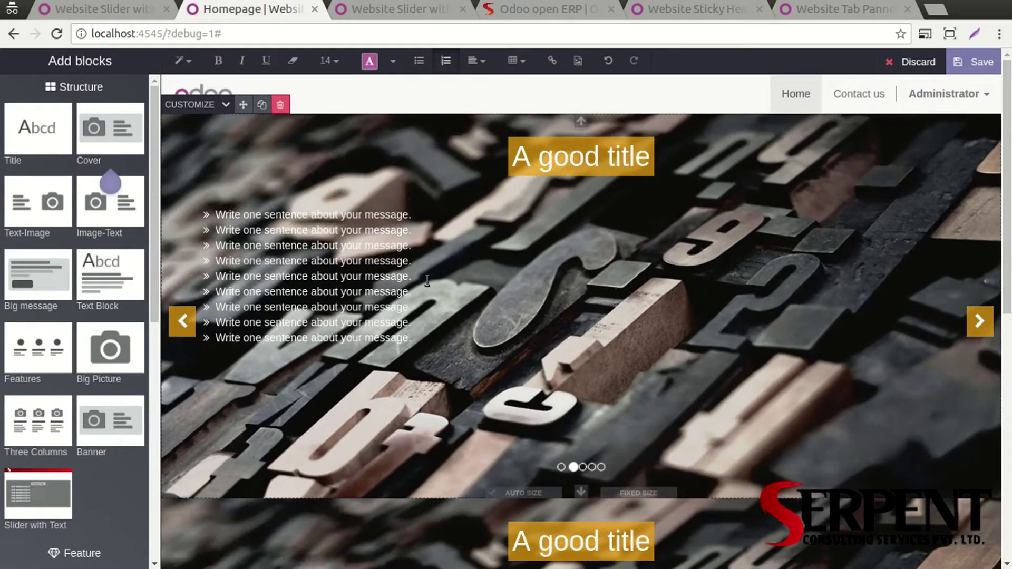
{"action": "scroll", "coordinate": [427, 281], "scroll_direction": "down", "scroll_amount": 5}
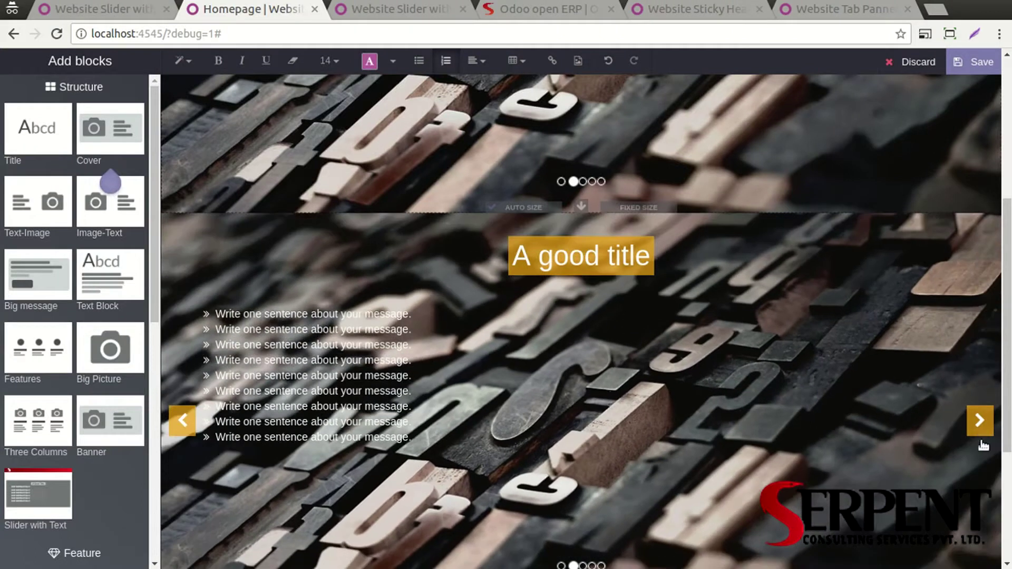
{"action": "left_click", "coordinate": [980, 422]}
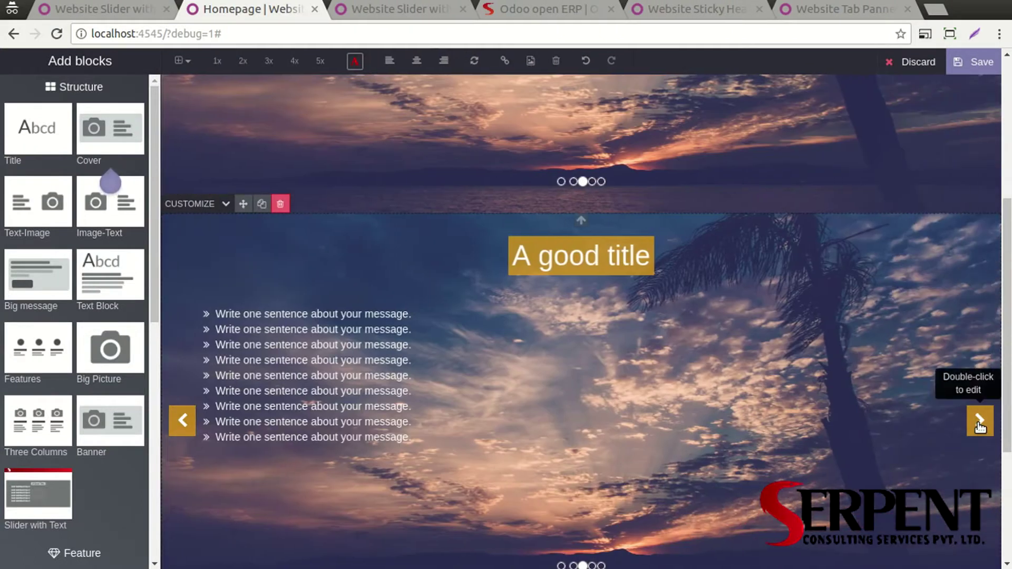
{"action": "scroll", "coordinate": [968, 426], "scroll_direction": "up", "scroll_amount": 5}
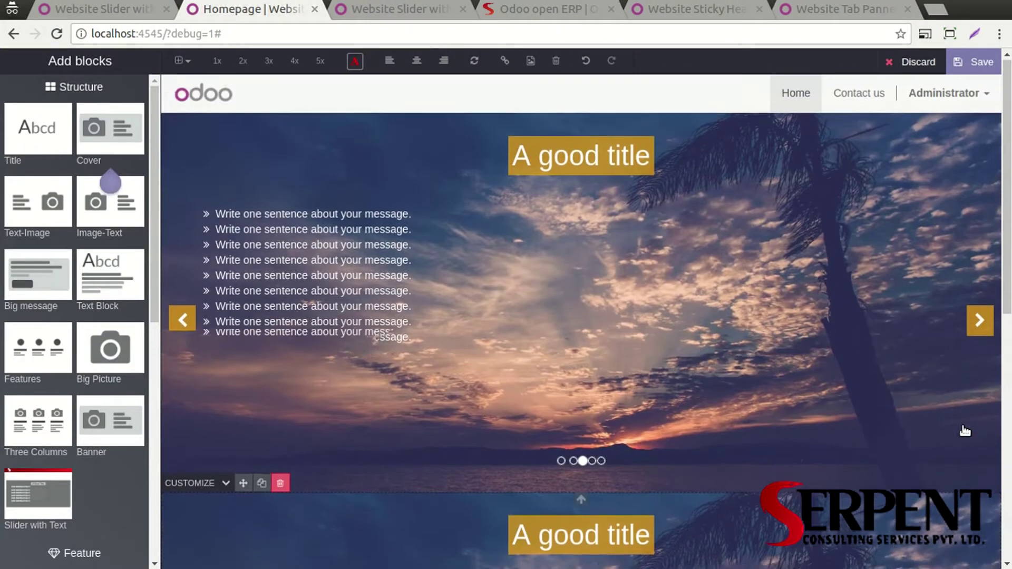
Delete the duplicate slider block and save the homepage
{"action": "scroll", "coordinate": [965, 430], "scroll_direction": "down", "scroll_amount": 9}
{"action": "scroll", "coordinate": [963, 426], "scroll_direction": "up", "scroll_amount": 5}
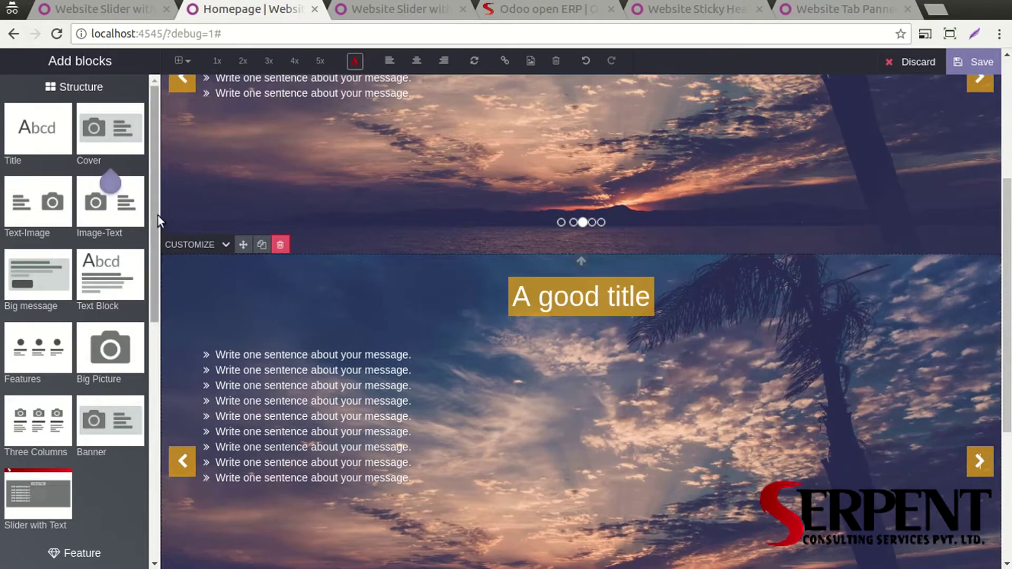
{"action": "left_click", "coordinate": [281, 246]}
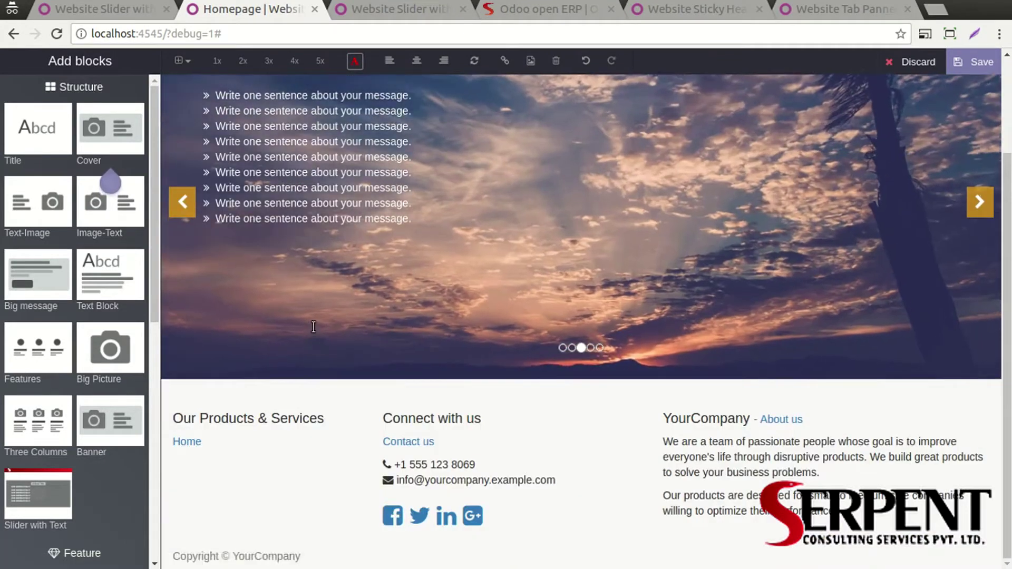
{"action": "scroll", "coordinate": [312, 332], "scroll_direction": "up", "scroll_amount": 5}
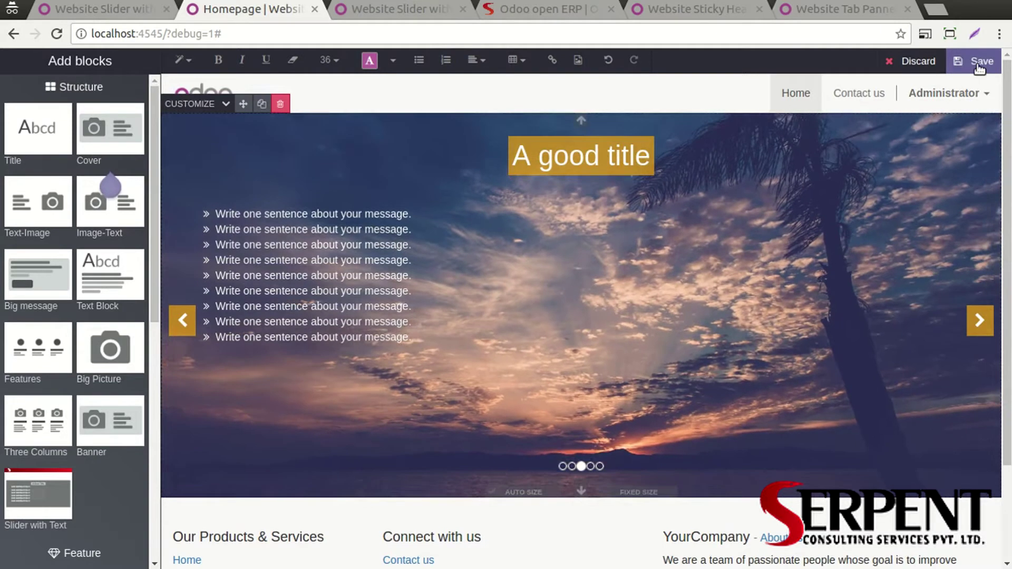
{"action": "left_click", "coordinate": [979, 63]}
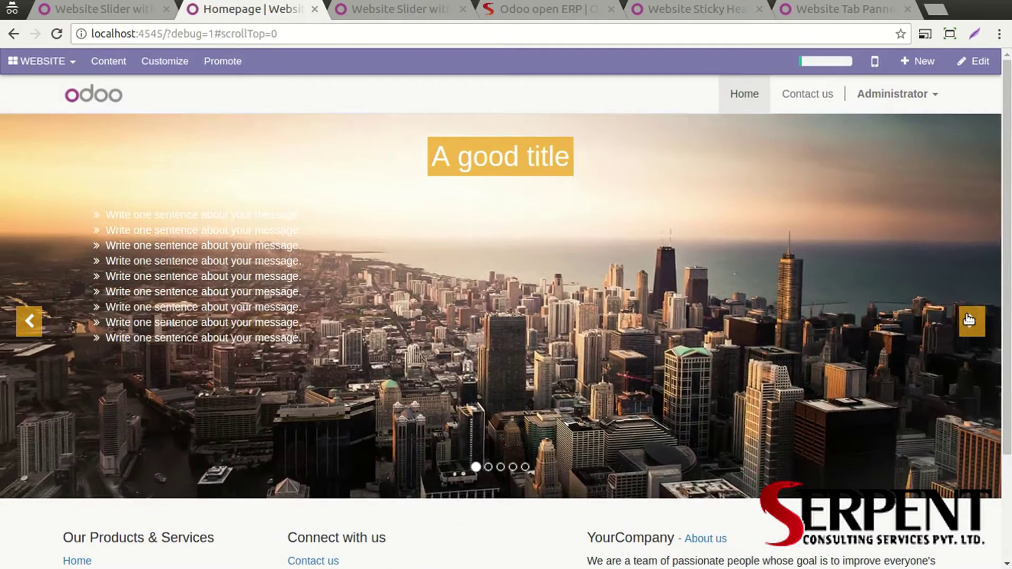
Preview the letterpress, sunset and mountain slides, then return to the city slide
{"action": "left_click", "coordinate": [970, 320]}
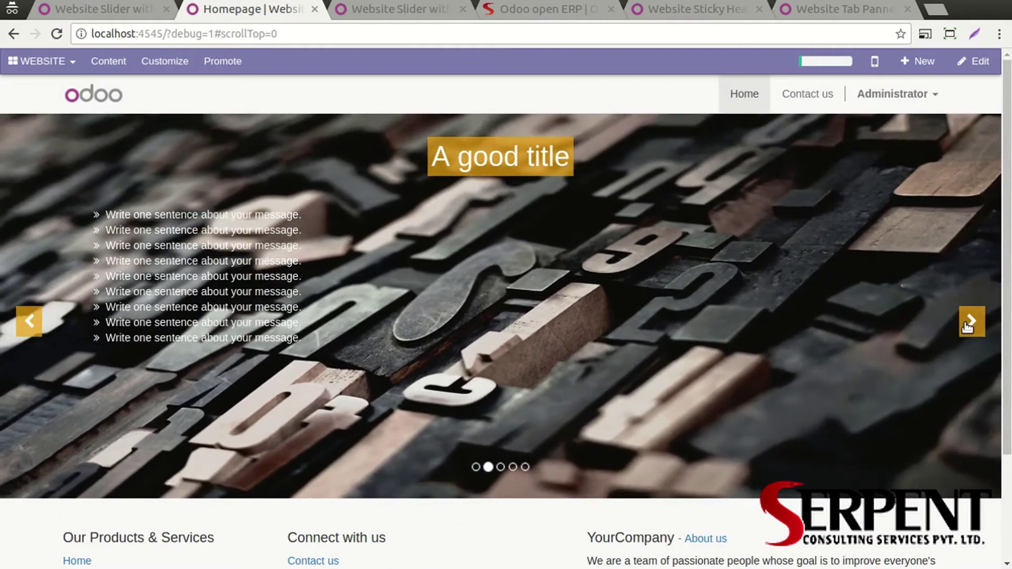
{"action": "left_click", "coordinate": [970, 321]}
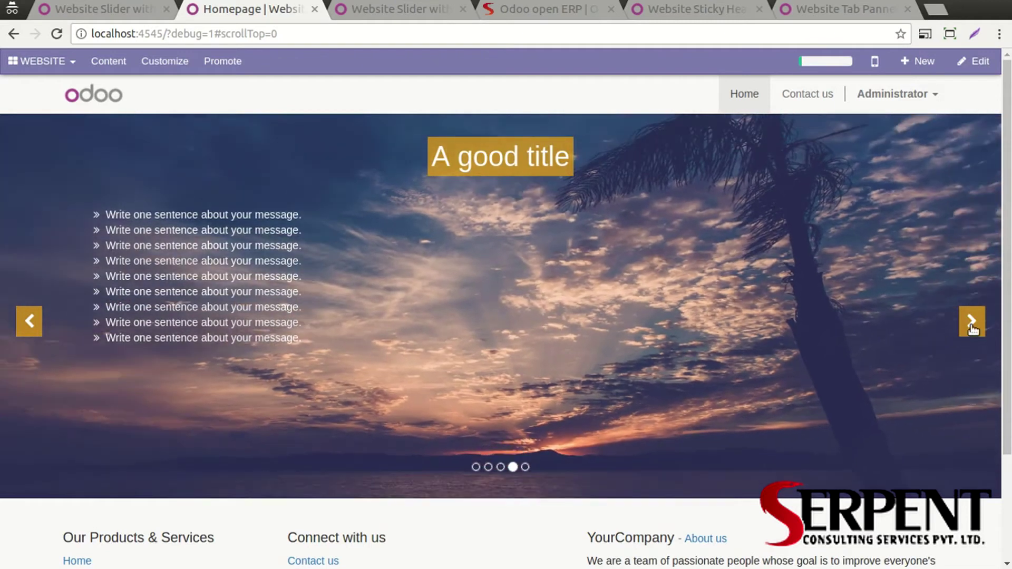
{"action": "left_click", "coordinate": [972, 320]}
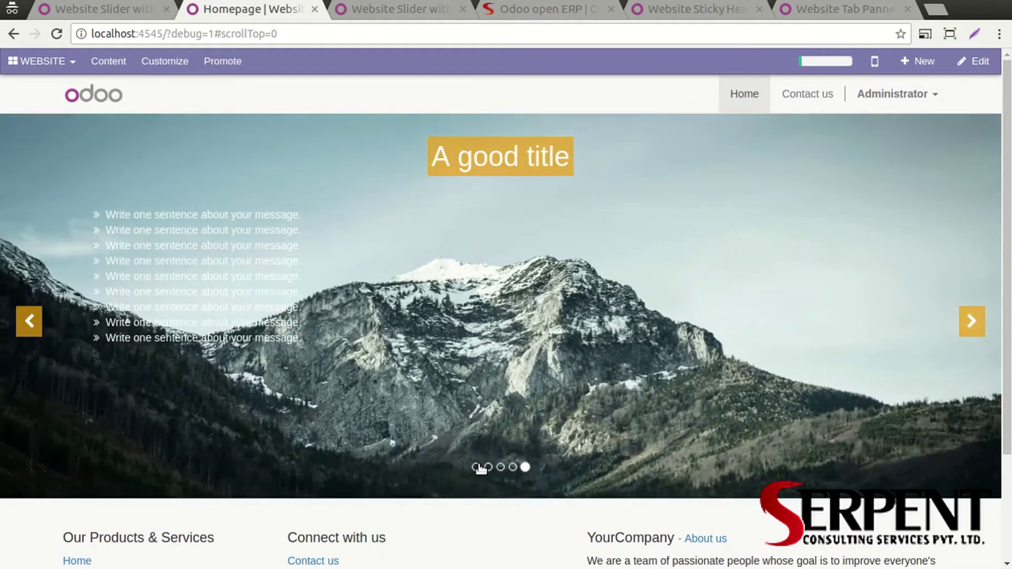
{"action": "left_click", "coordinate": [476, 467]}
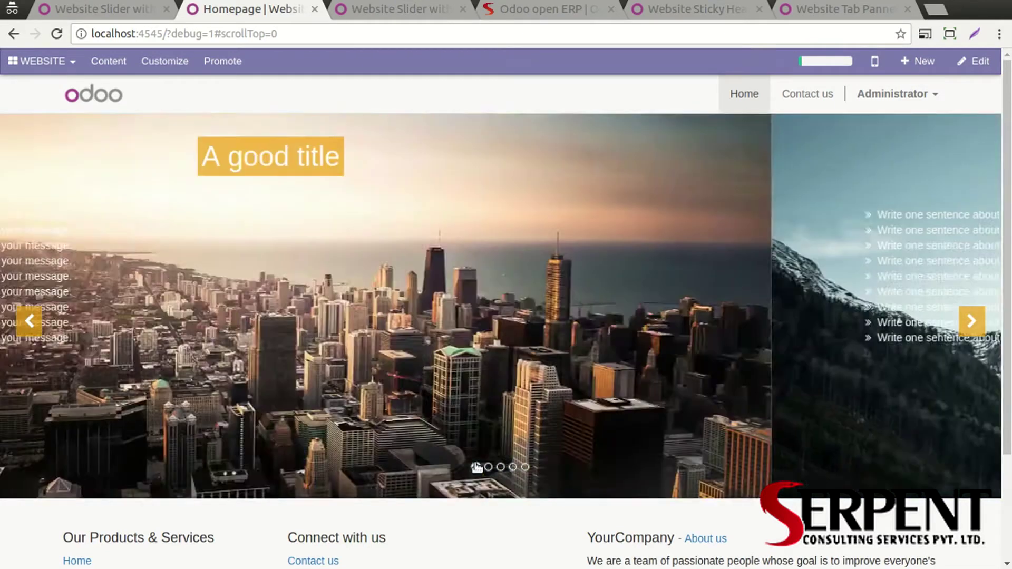
Retitle the city slide 'Changed Header For this slide' and trim its bullet list
{"action": "left_click", "coordinate": [956, 71]}
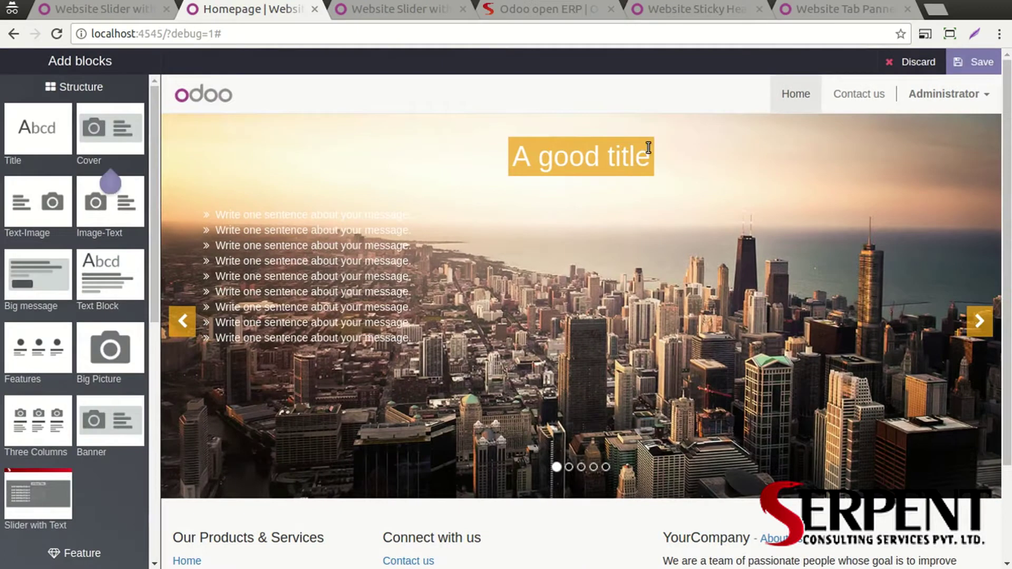
{"action": "left_click_drag", "start_coordinate": [649, 148], "coordinate": [513, 160]}
{"action": "type", "text": "Changed"}
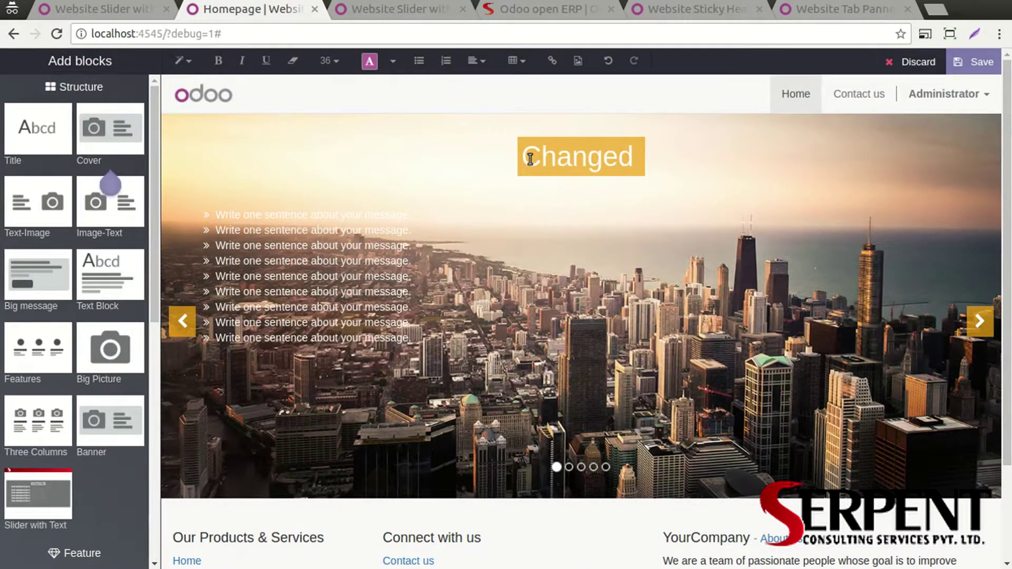
{"action": "type", "text": " Header For t"}
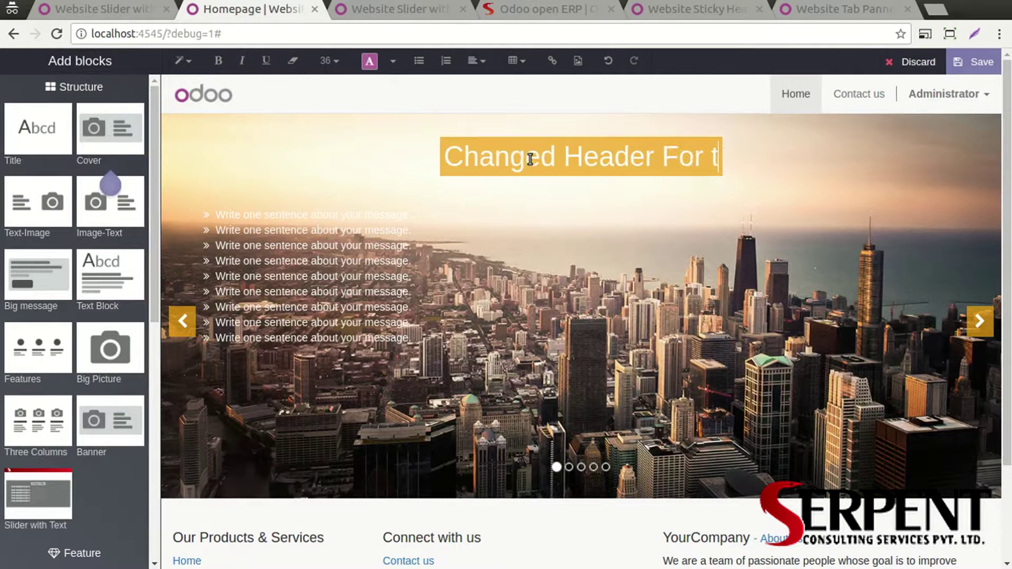
{"action": "type", "text": "his slide"}
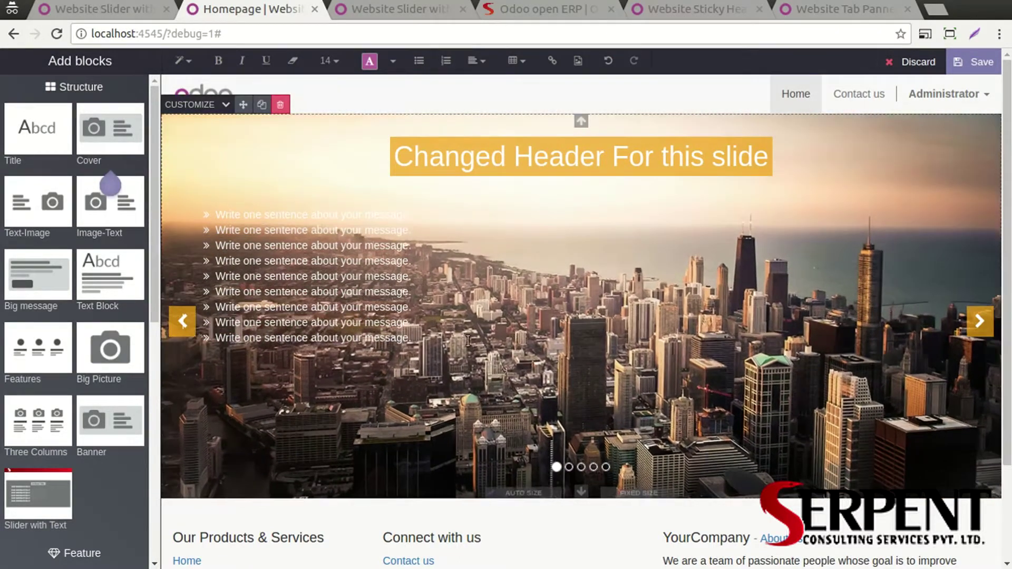
{"action": "left_click", "coordinate": [427, 332]}
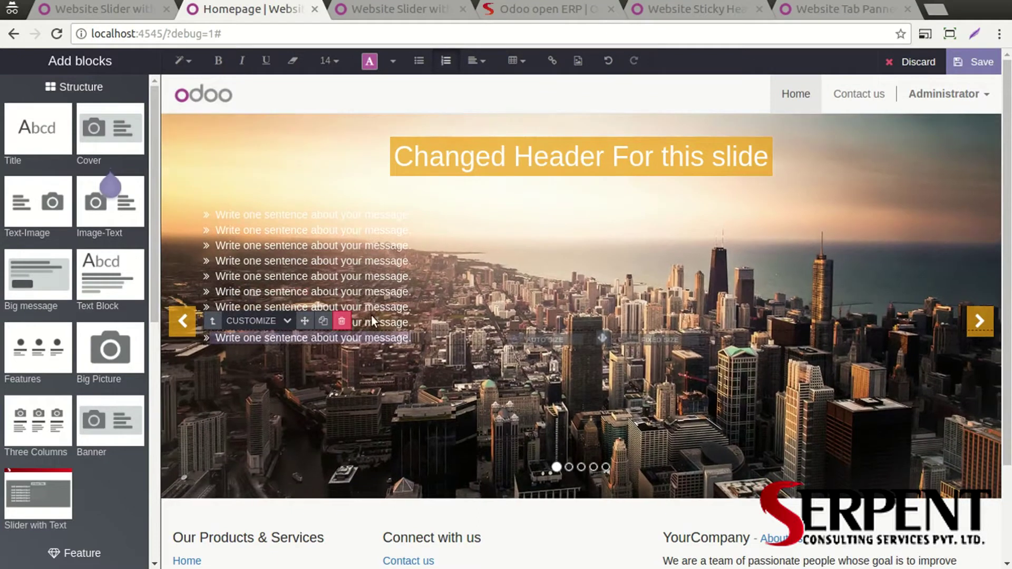
{"action": "left_click", "coordinate": [342, 320]}
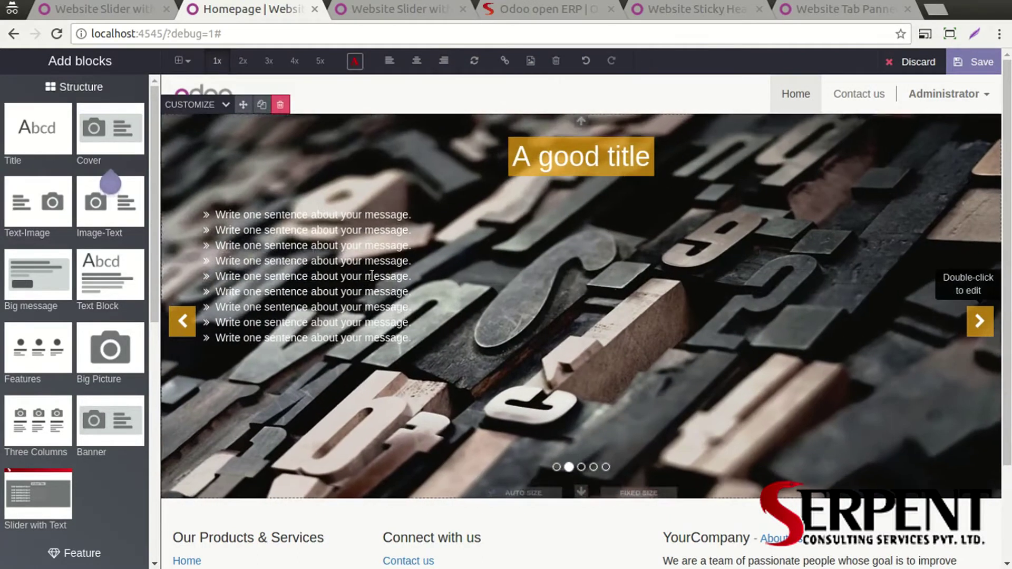
Cut the letterpress slide's list to four bullets, retyping the last as 'Changed content'
{"action": "left_click", "coordinate": [371, 276]}
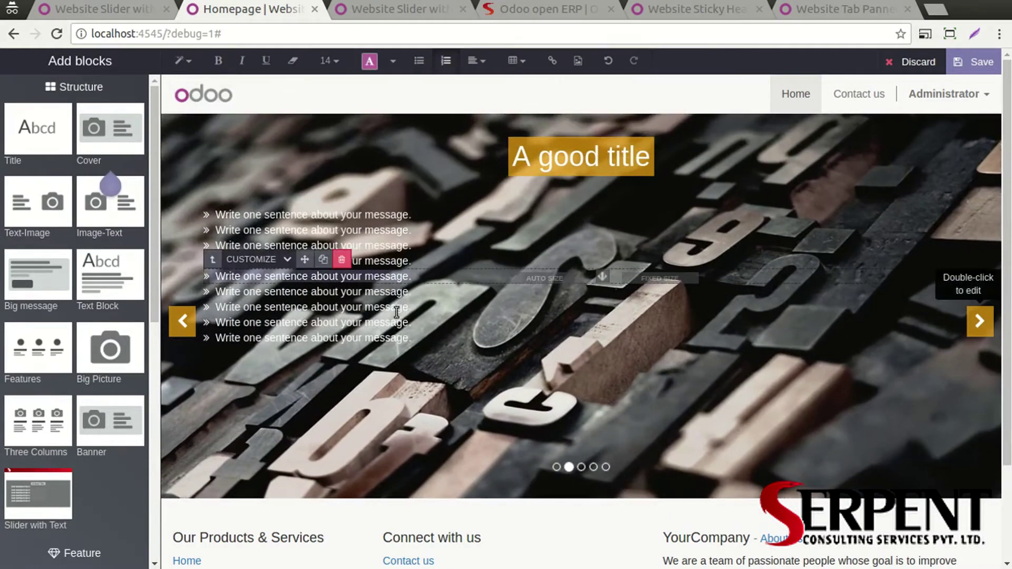
{"action": "key", "text": "BackSpace"}
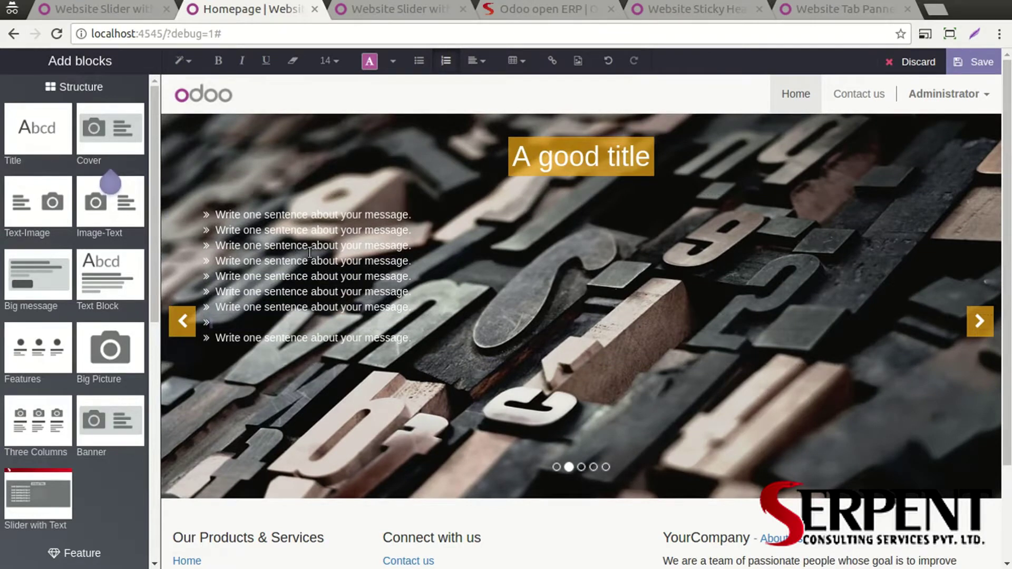
{"action": "left_click_drag", "start_coordinate": [411, 338], "coordinate": [404, 262]}
{"action": "key", "text": "BackSpace"}
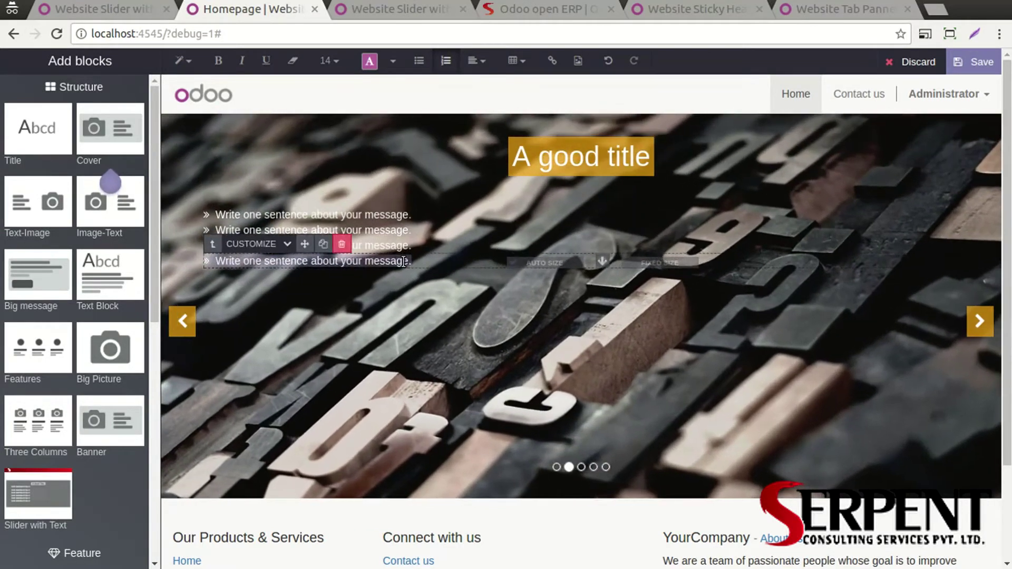
{"action": "type", "text": "Changed co"}
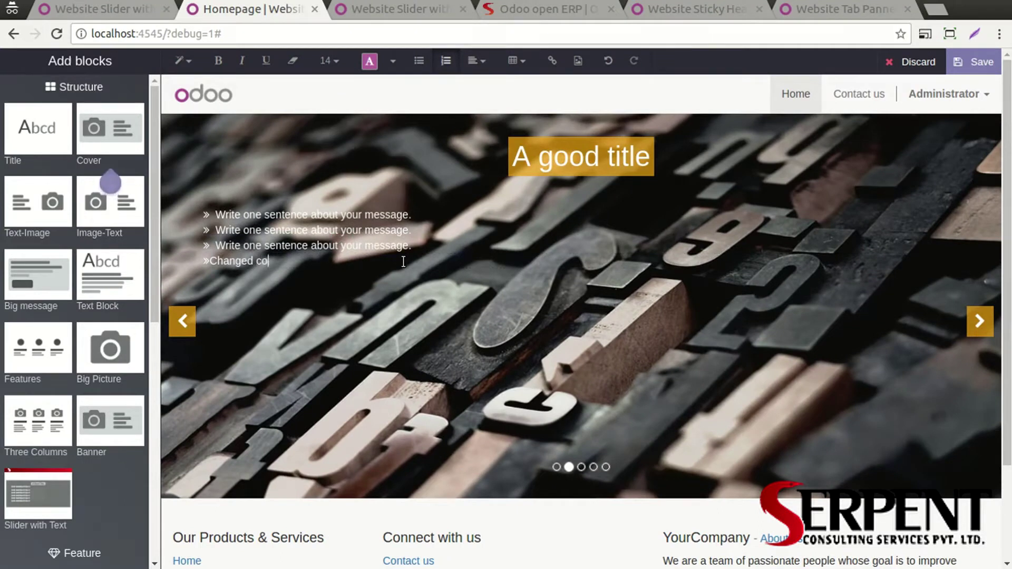
{"action": "type", "text": "ntent."}
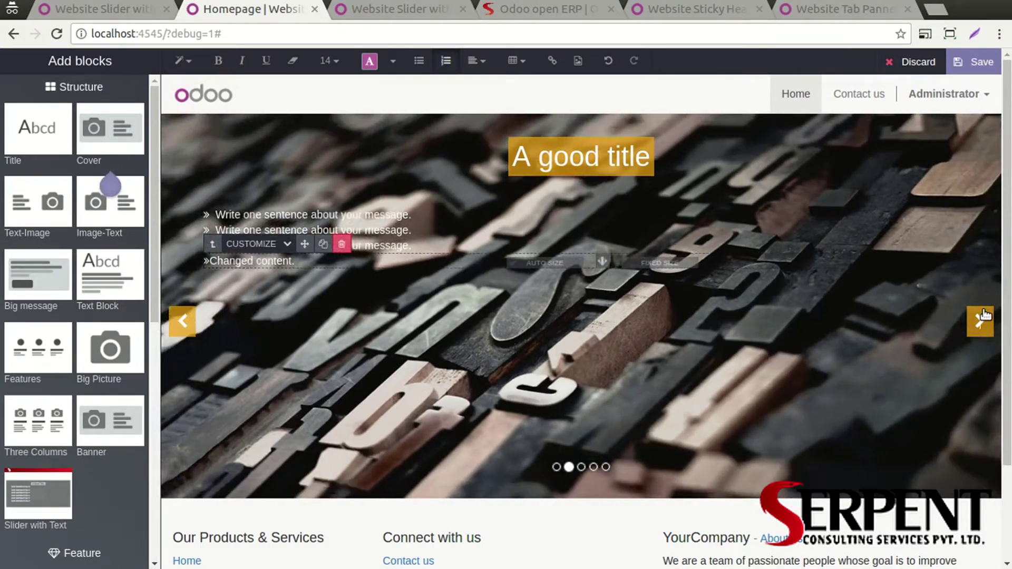
Move to the sunset slide and save the homepage slider edits
{"action": "left_click", "coordinate": [981, 321]}
{"action": "left_click", "coordinate": [980, 321]}
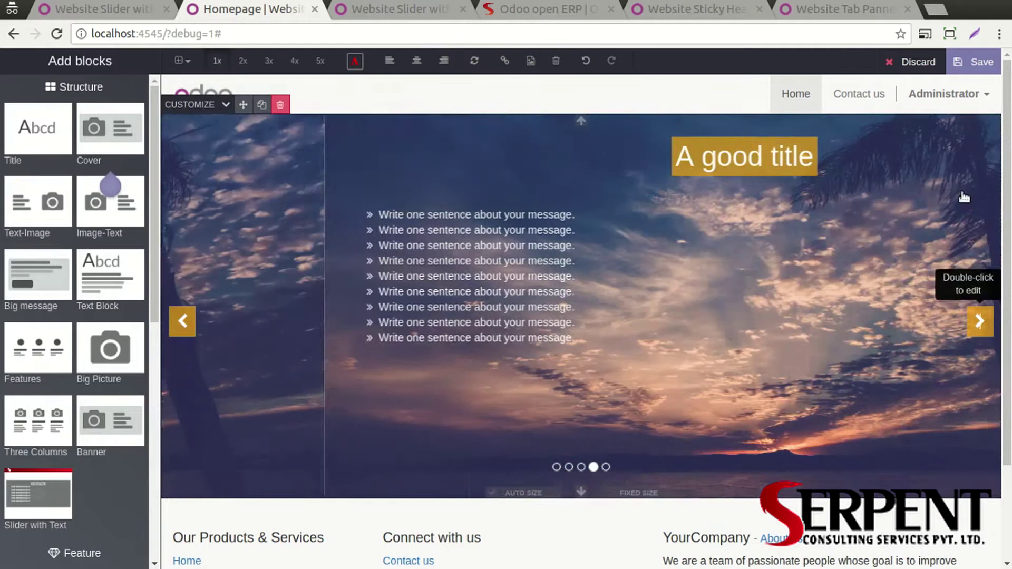
{"action": "left_click", "coordinate": [975, 61]}
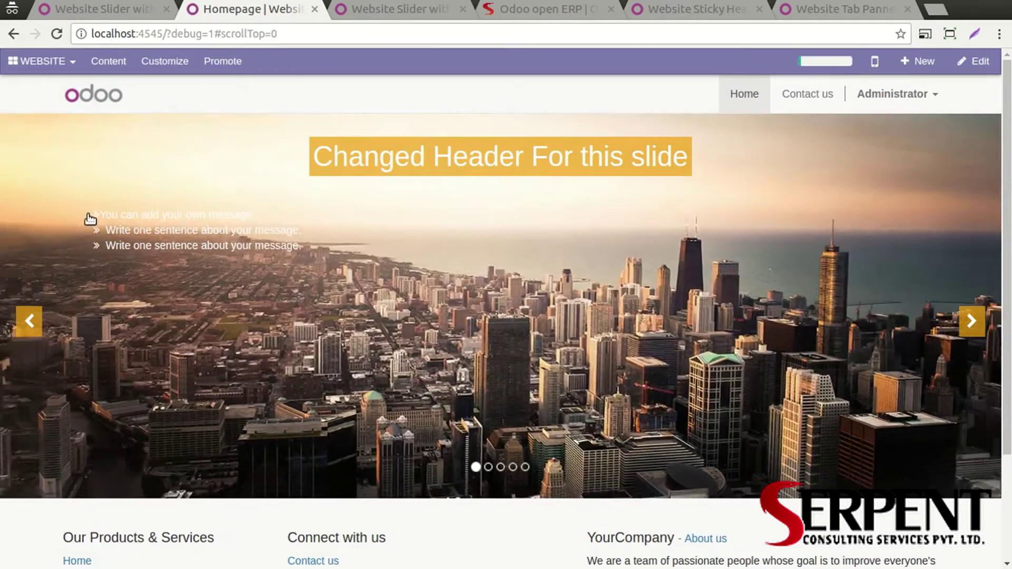
{"action": "left_click_drag", "start_coordinate": [91, 216], "coordinate": [301, 232]}
Cycle through the slides to the mountain slide and return to edit mode
{"action": "left_click", "coordinate": [981, 331]}
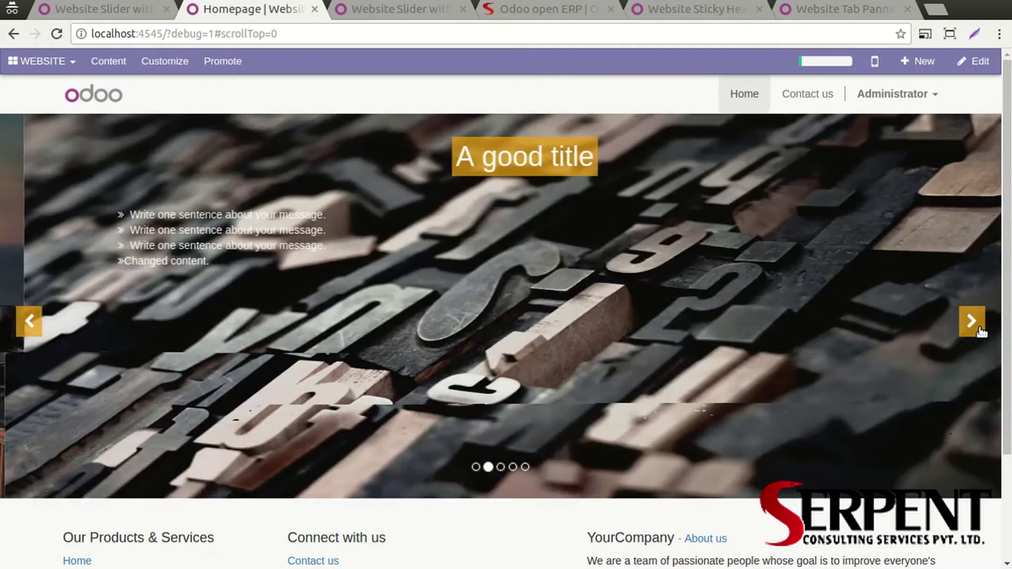
{"action": "left_click", "coordinate": [978, 327]}
{"action": "left_click", "coordinate": [977, 323]}
{"action": "left_click", "coordinate": [976, 323]}
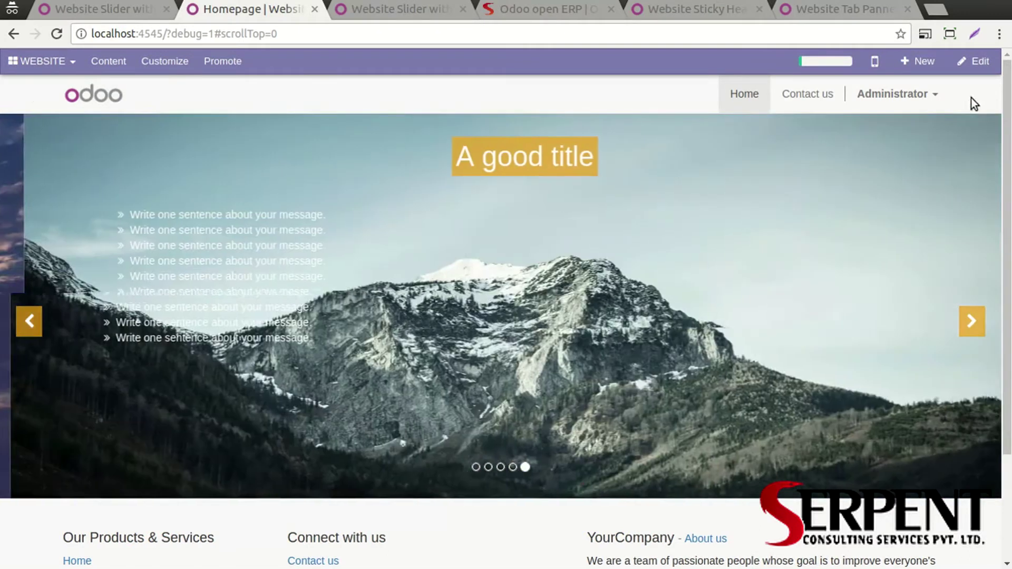
{"action": "left_click", "coordinate": [974, 62]}
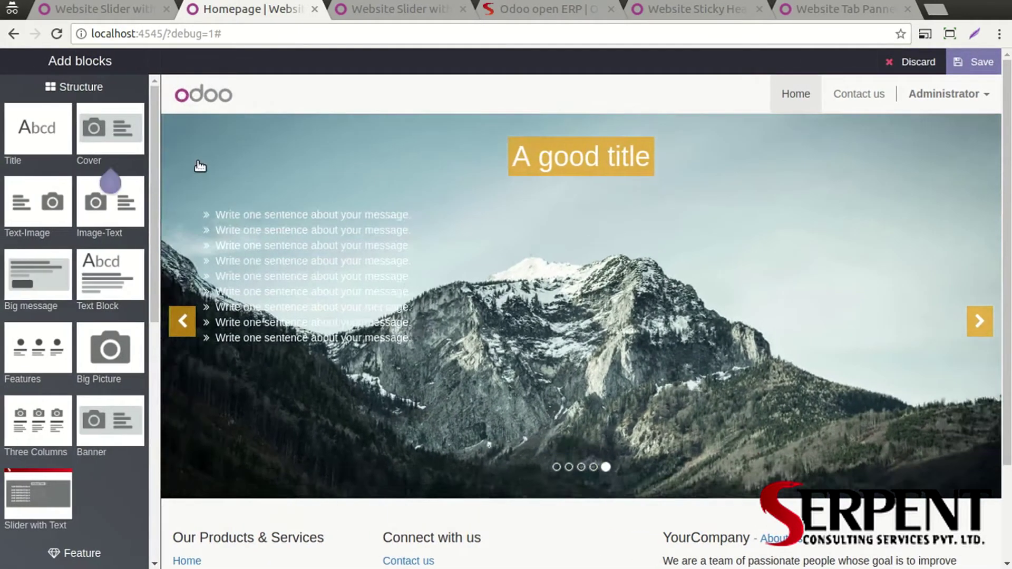
Start choosing a custom uploaded background image for the slide, then cancel the media picker
{"action": "left_click", "coordinate": [201, 165]}
{"action": "left_click", "coordinate": [192, 104]}
{"action": "mouse_move", "coordinate": [262, 144]}
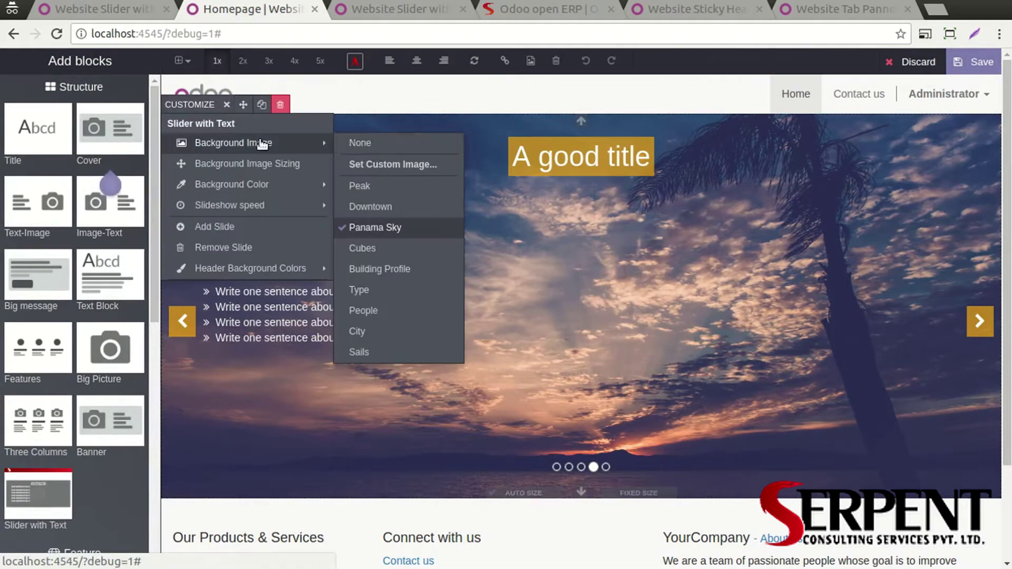
{"action": "left_click", "coordinate": [440, 169]}
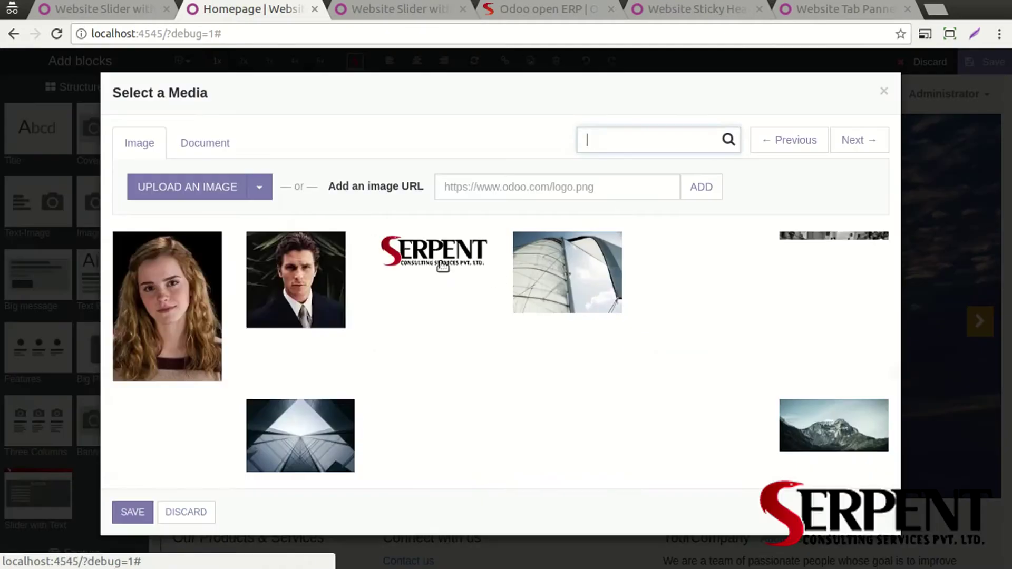
{"action": "left_click", "coordinate": [189, 188]}
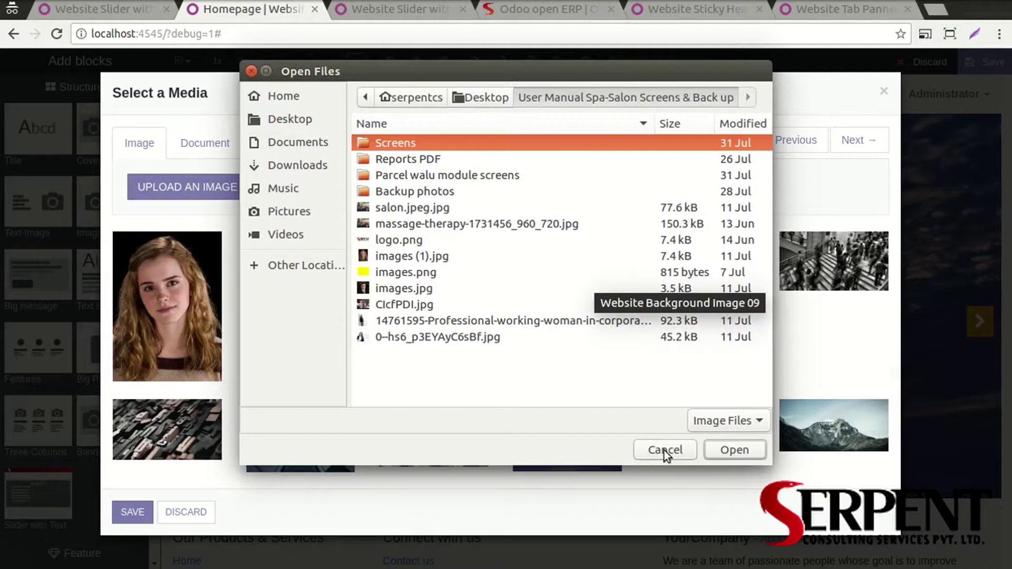
{"action": "left_click", "coordinate": [666, 449]}
{"action": "left_click", "coordinate": [131, 514]}
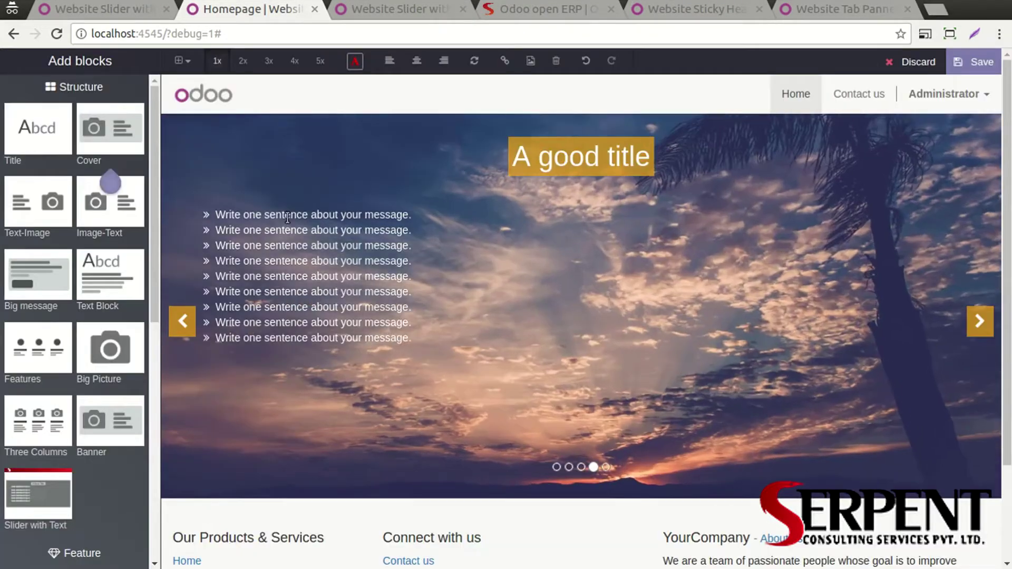
Make the third bullet line bold, italic and underlined, dismissing the Link dialog
{"action": "left_click", "coordinate": [288, 217]}
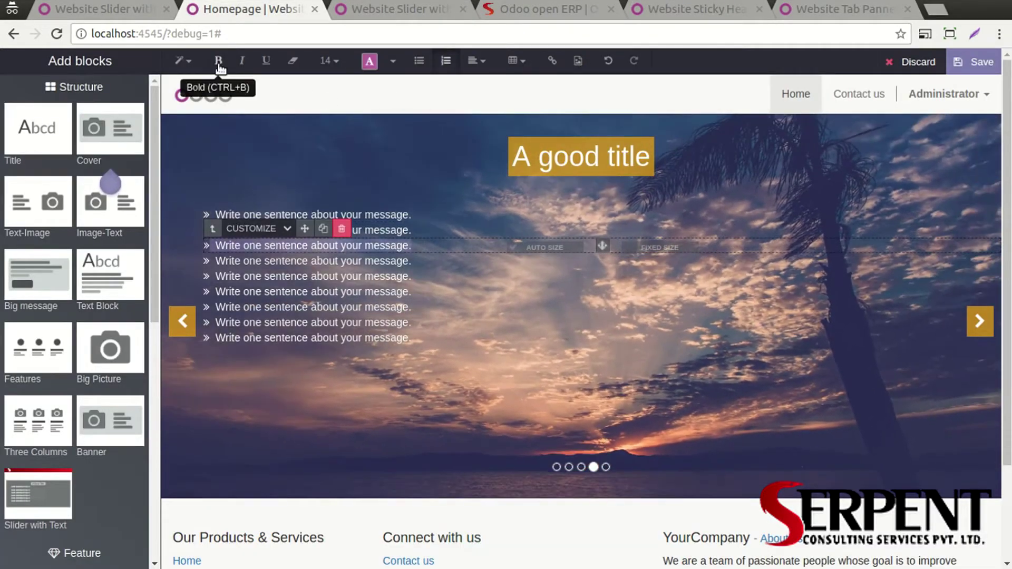
{"action": "left_click", "coordinate": [219, 61]}
{"action": "left_click", "coordinate": [242, 61]}
{"action": "left_click", "coordinate": [266, 61]}
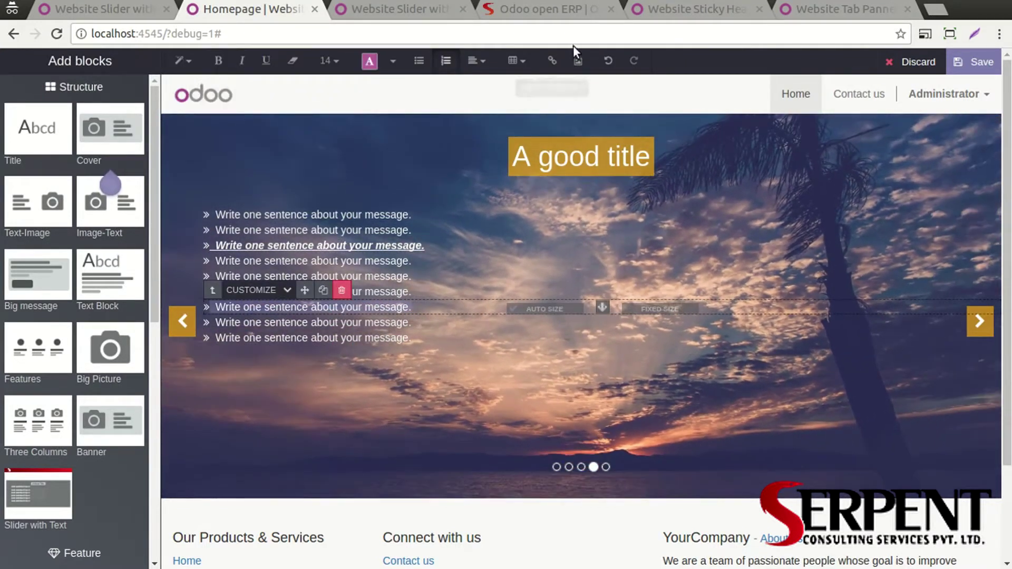
{"action": "left_click", "coordinate": [553, 60]}
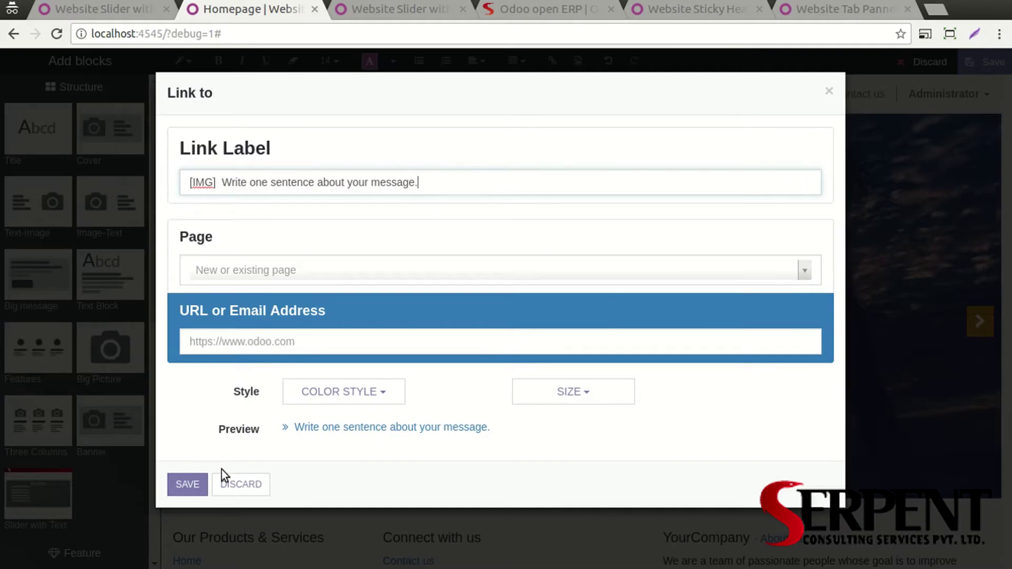
{"action": "left_click", "coordinate": [235, 484]}
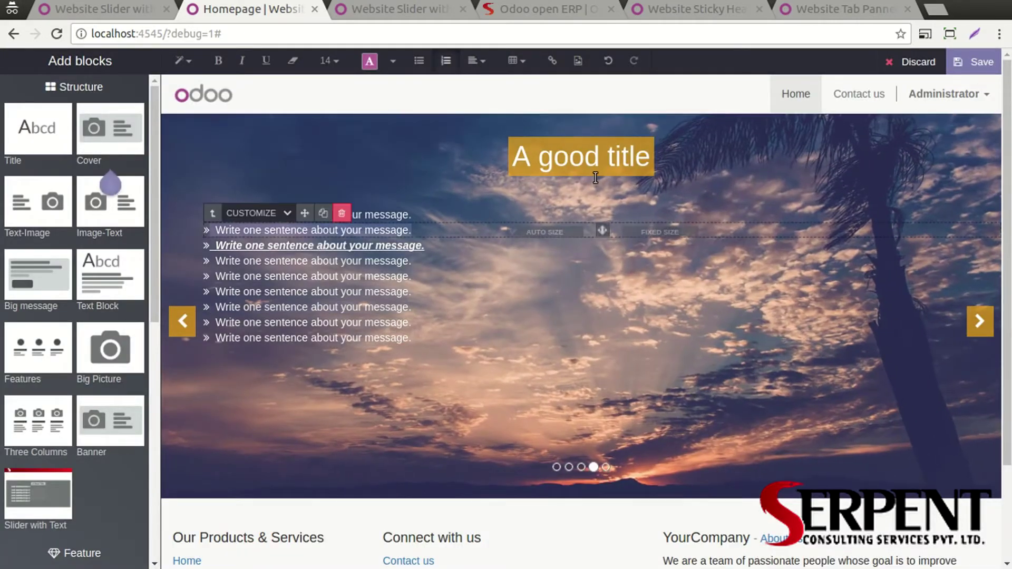
Set the slide background to the Downtown image
{"action": "left_click", "coordinate": [203, 104]}
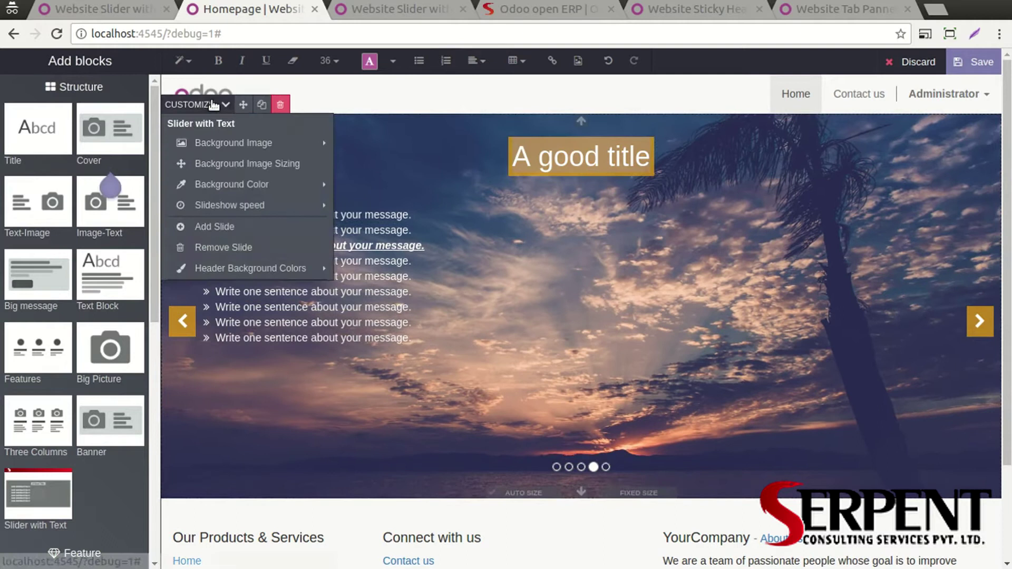
{"action": "mouse_move", "coordinate": [317, 143]}
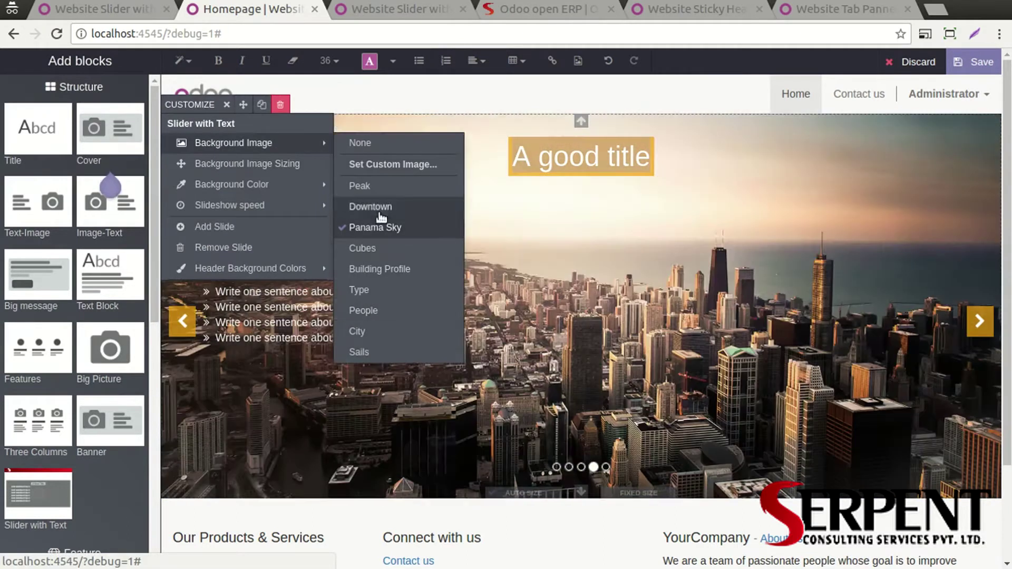
{"action": "left_click", "coordinate": [369, 207]}
Remove the city slide and the sunset slide from the carousel
{"action": "mouse_move", "coordinate": [266, 206]}
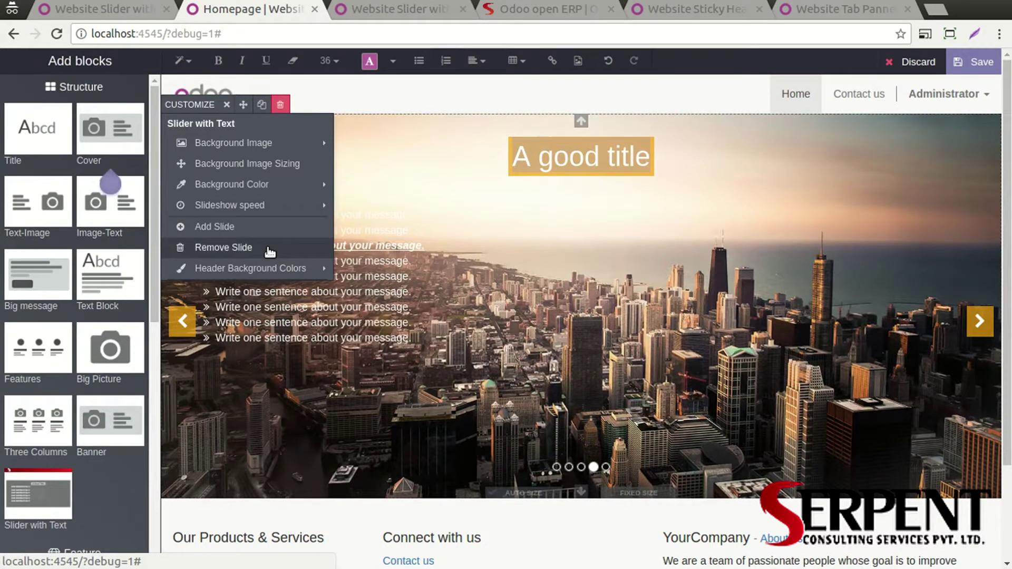
{"action": "left_click", "coordinate": [268, 248]}
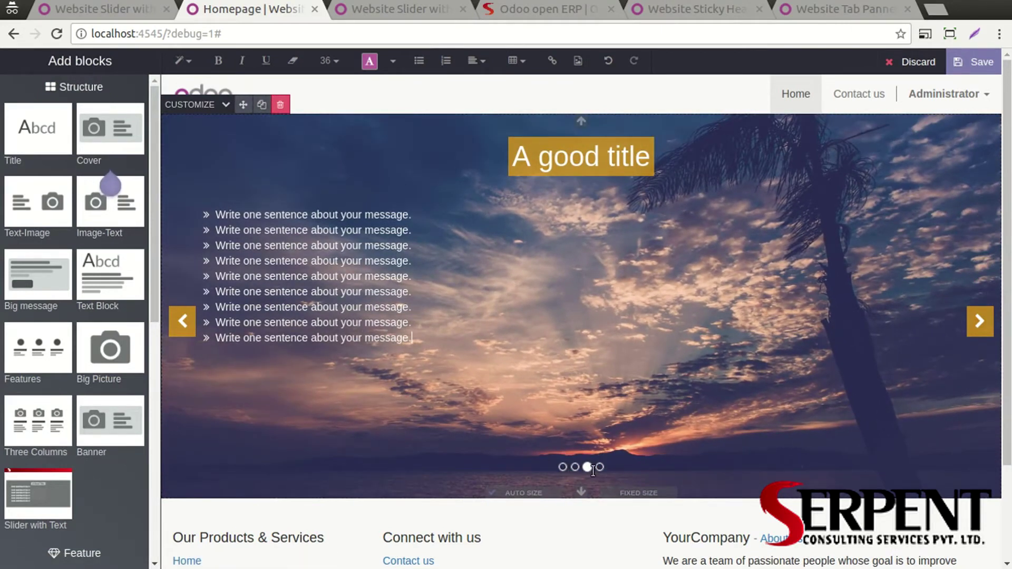
{"action": "left_click", "coordinate": [222, 104]}
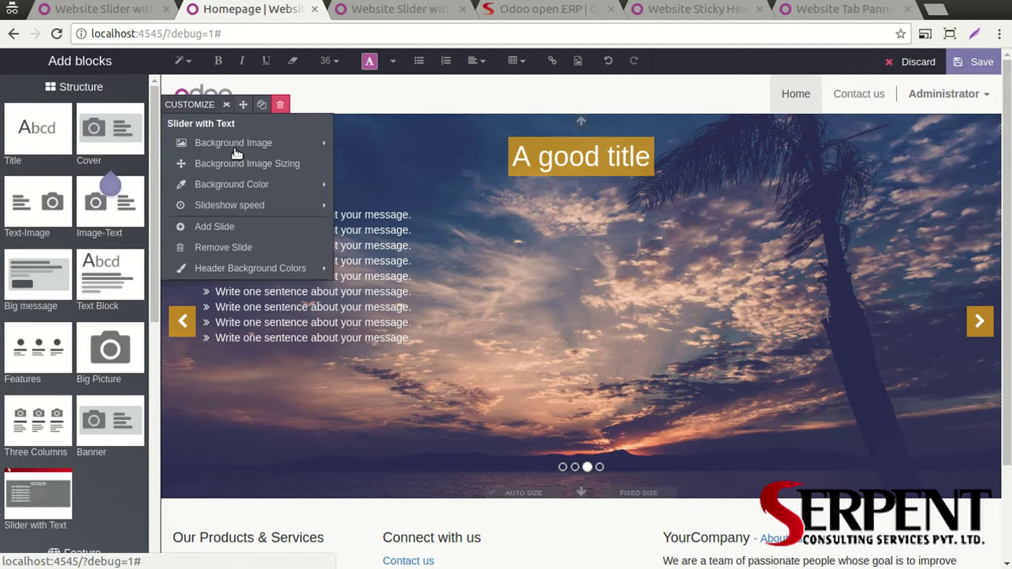
{"action": "left_click", "coordinate": [250, 249]}
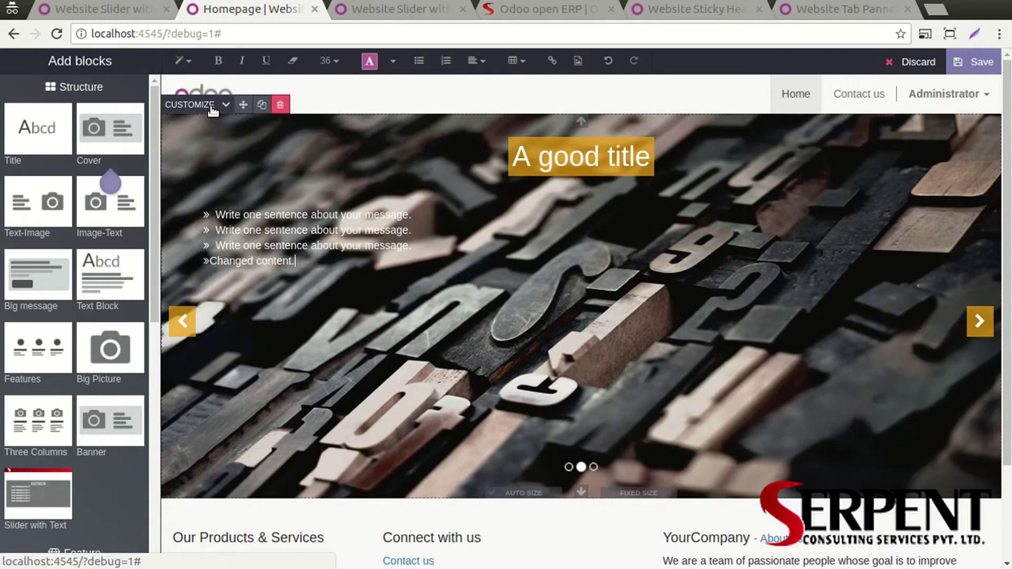
Preview header background colours, then set the slide headers to Yellow and close the options
{"action": "left_click", "coordinate": [225, 105]}
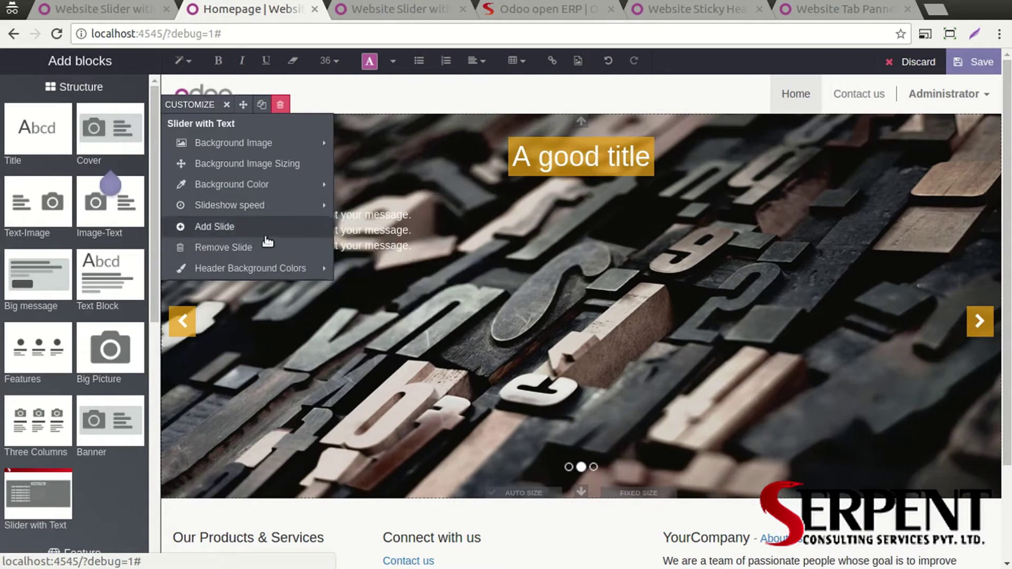
{"action": "mouse_move", "coordinate": [282, 269]}
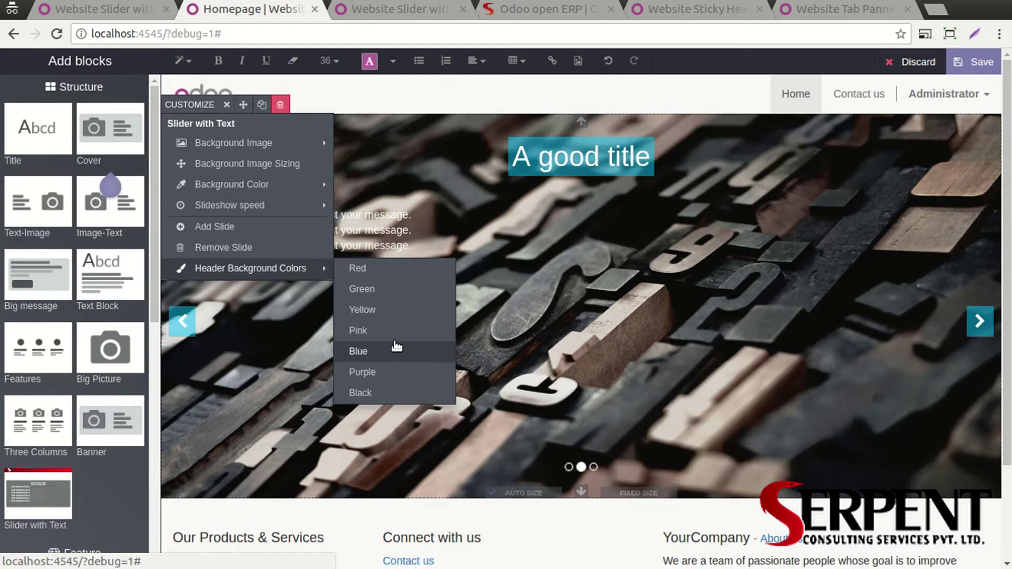
{"action": "left_click", "coordinate": [370, 310]}
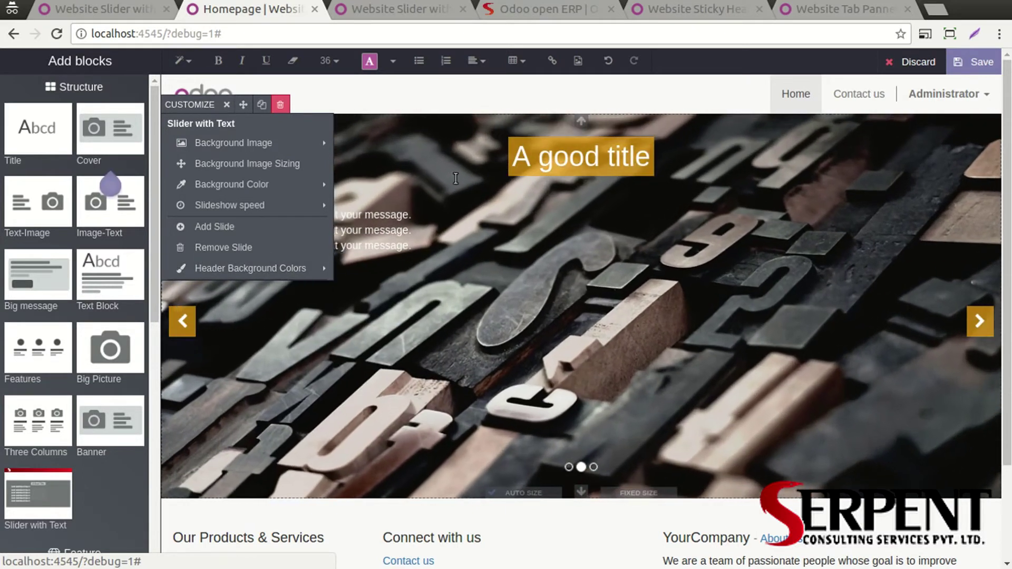
{"action": "left_click", "coordinate": [455, 179]}
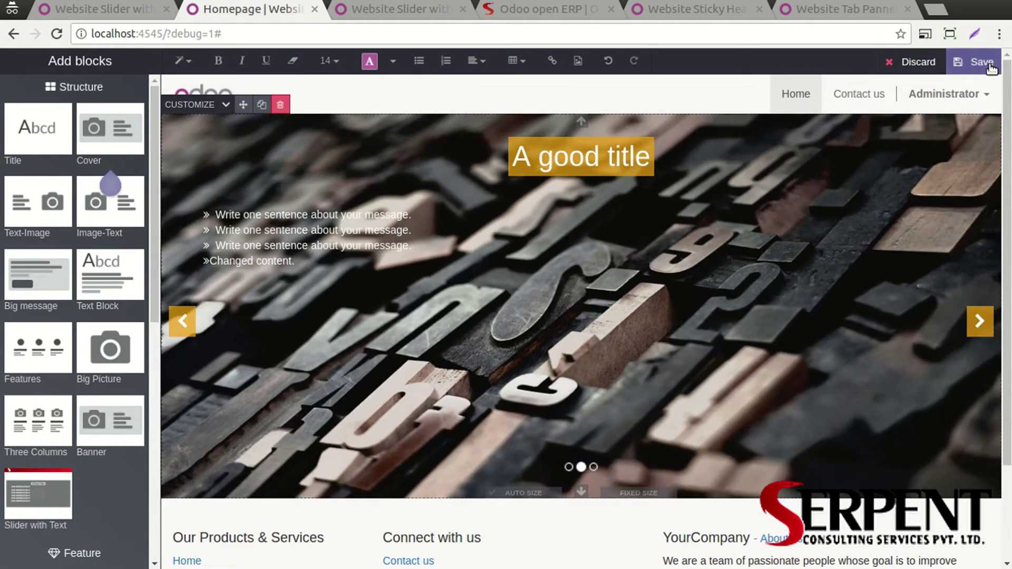
Save the slider and go to the module's store page, highlighting its version in the address
{"action": "left_click", "coordinate": [991, 66]}
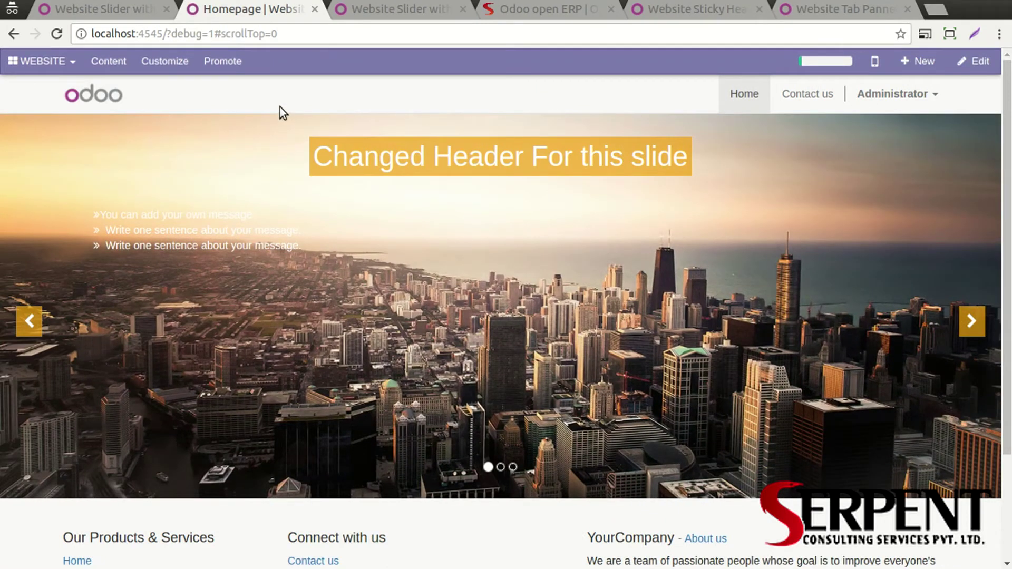
{"action": "left_click", "coordinate": [419, 9]}
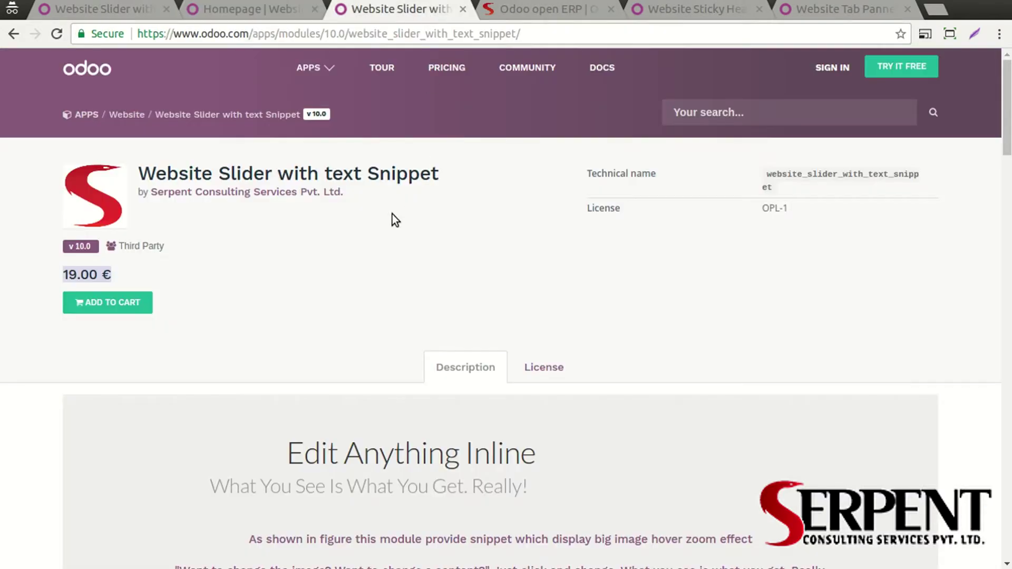
{"action": "left_click_drag", "start_coordinate": [201, 41], "coordinate": [346, 37]}
{"action": "left_click", "coordinate": [115, 274]}
Highlight the module's 19.00 € price, then go to the Serpent Consulting website
{"action": "left_click_drag", "start_coordinate": [87, 276], "coordinate": [54, 275]}
{"action": "left_click", "coordinate": [223, 262]}
{"action": "left_click", "coordinate": [496, 9]}
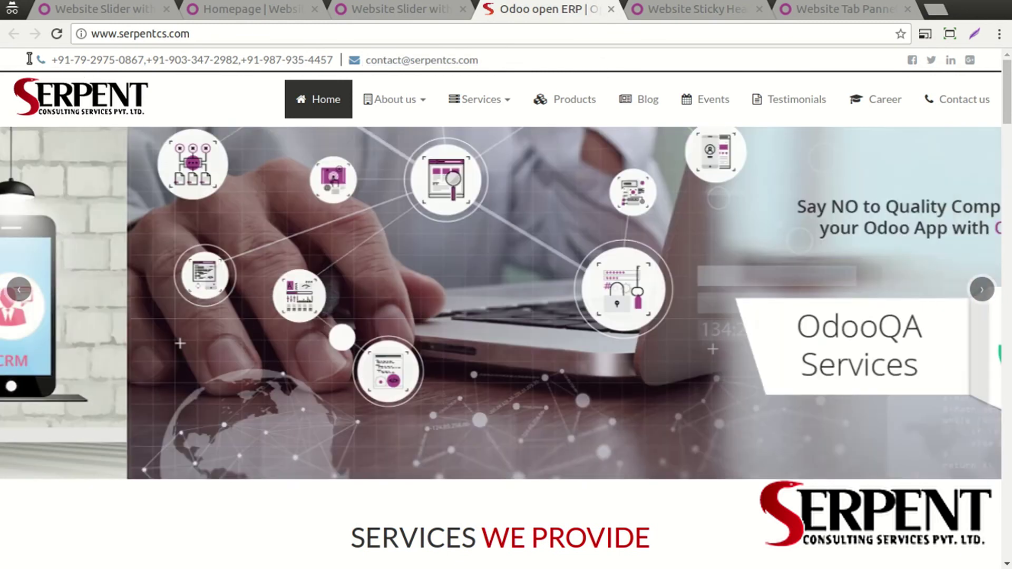
{"action": "left_click_drag", "start_coordinate": [29, 59], "coordinate": [328, 58]}
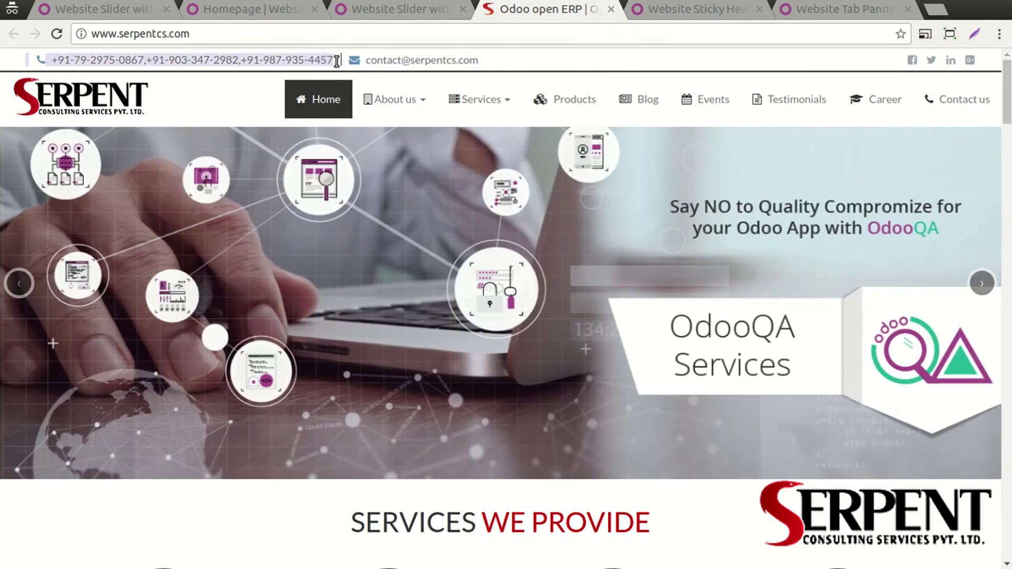
{"action": "left_click", "coordinate": [630, 58]}
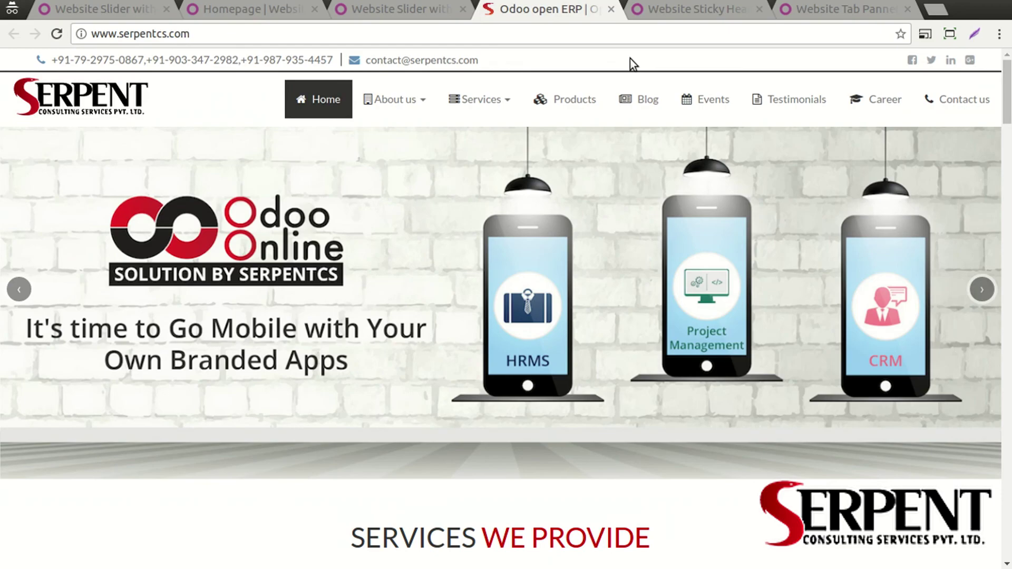